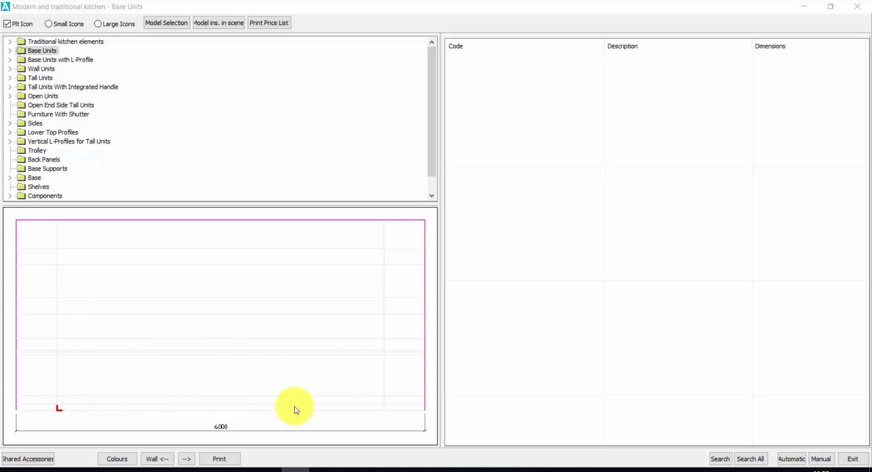
- Try several insertion points on the 6000 mm wall, finishing with the one at its lower-left corner
{"action": "left_click", "coordinate": [383, 410]}
{"action": "left_click", "coordinate": [385, 338]}
{"action": "left_click", "coordinate": [58, 337]}
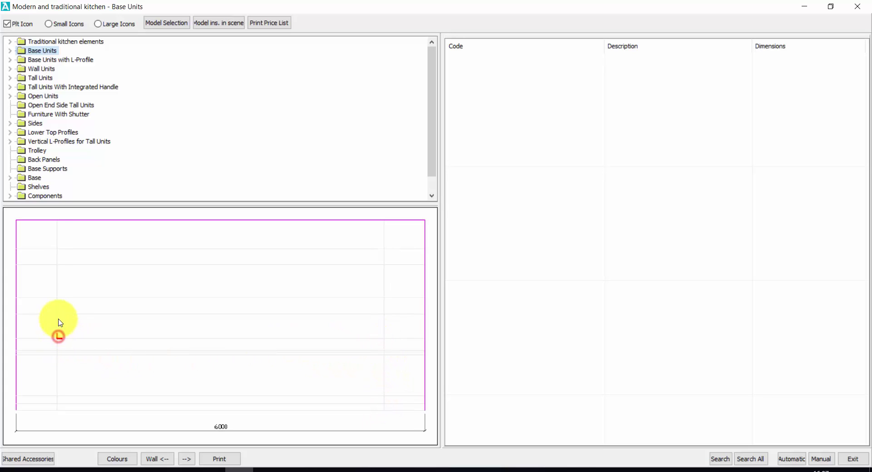
{"action": "left_click", "coordinate": [58, 318]}
{"action": "left_click", "coordinate": [17, 410]}
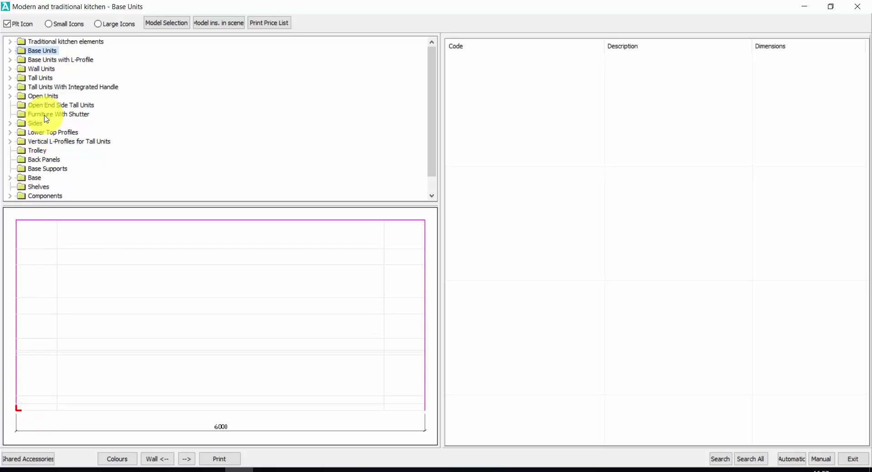
- Display the Corners D.600 models among the linear corners of the HB6 base units H.720 D. 584
{"action": "left_click", "coordinate": [10, 52]}
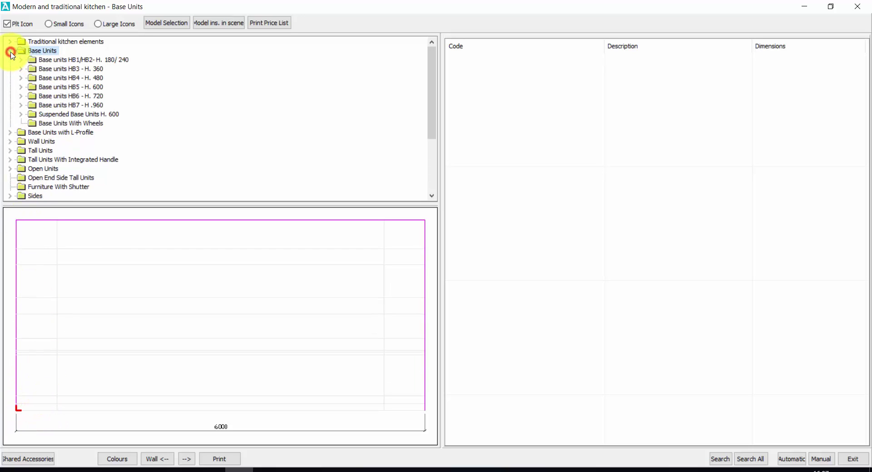
{"action": "left_click", "coordinate": [21, 96]}
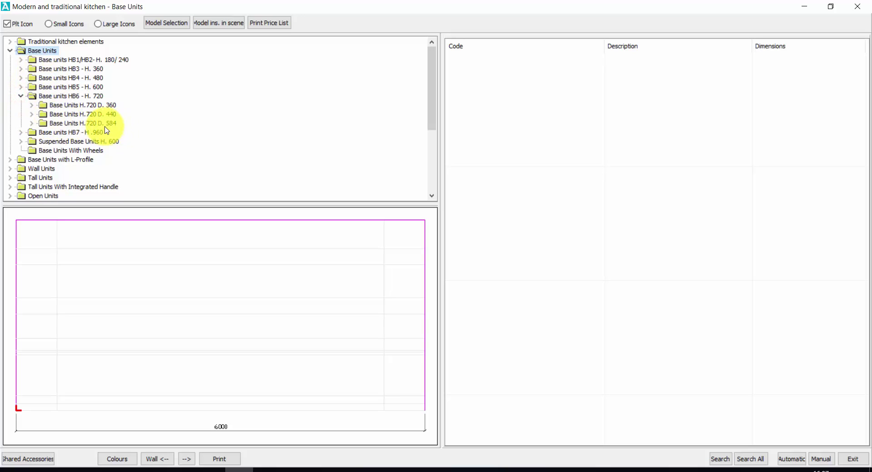
{"action": "left_click", "coordinate": [31, 123]}
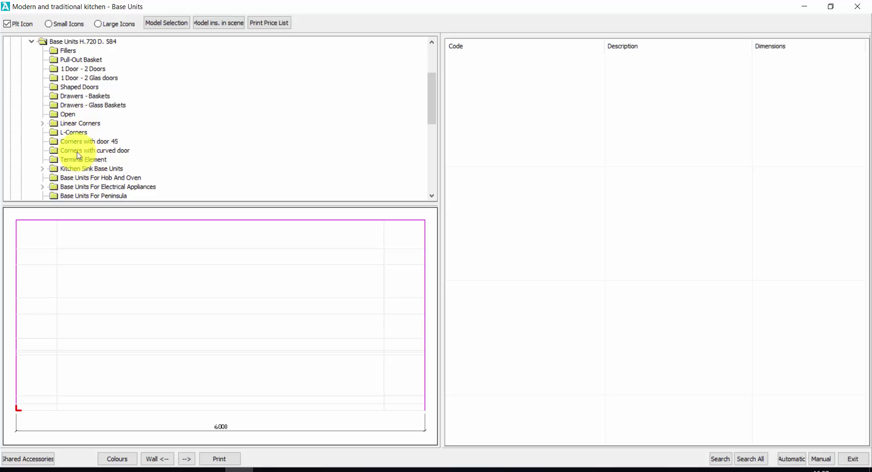
{"action": "left_click", "coordinate": [42, 123]}
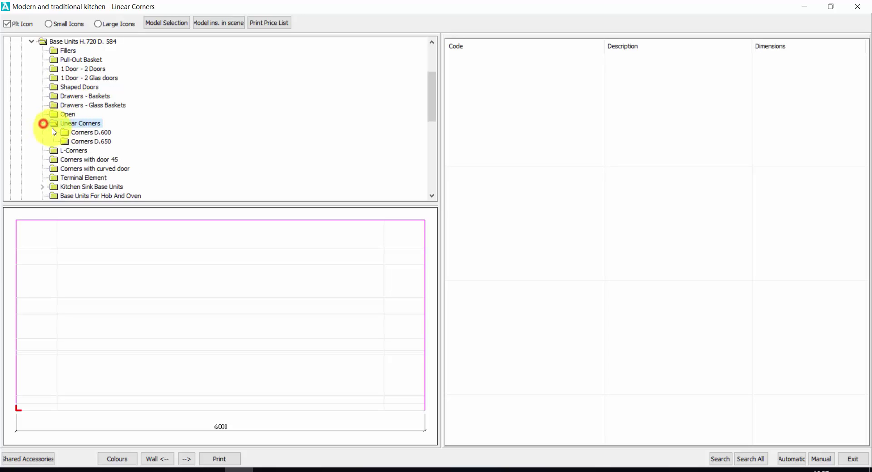
{"action": "left_click", "coordinate": [93, 132]}
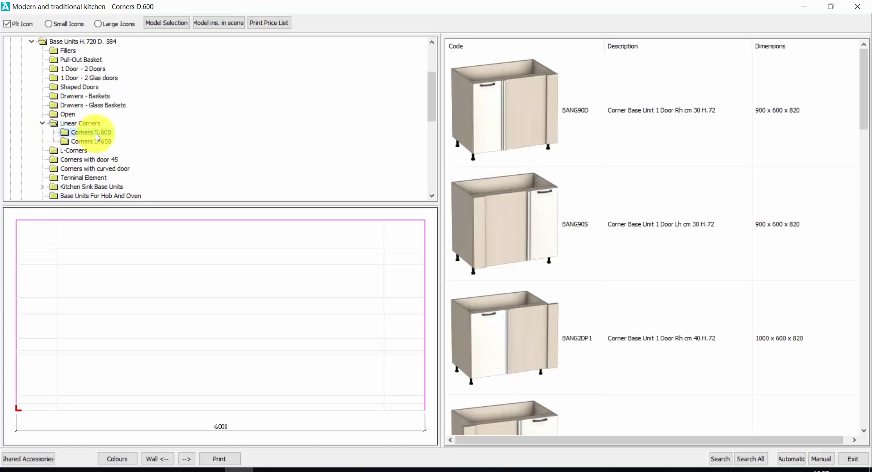
- Insert corner base unit BANG110S (1 Door Lh cm 60, 1200 x 600 x 820) at the wall's left corner
{"action": "left_click", "coordinate": [607, 305]}
{"action": "scroll", "coordinate": [604, 299], "scroll_direction": "down", "scroll_amount": 5}
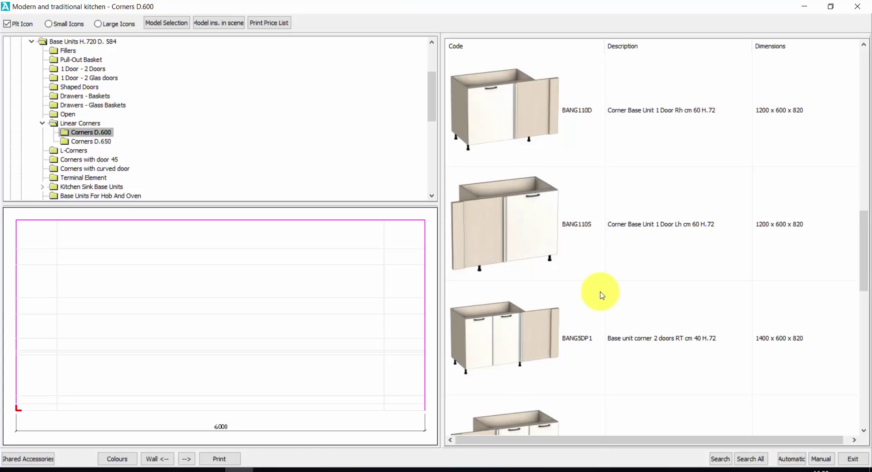
{"action": "left_click", "coordinate": [601, 298]}
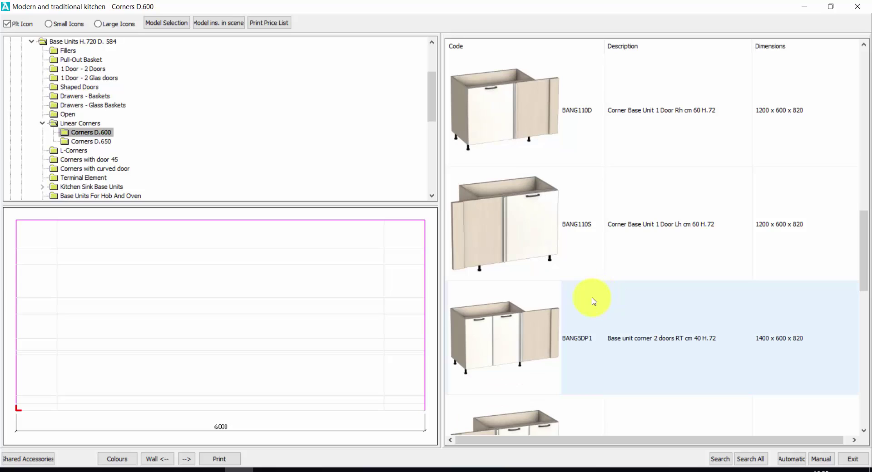
{"action": "left_click", "coordinate": [554, 259]}
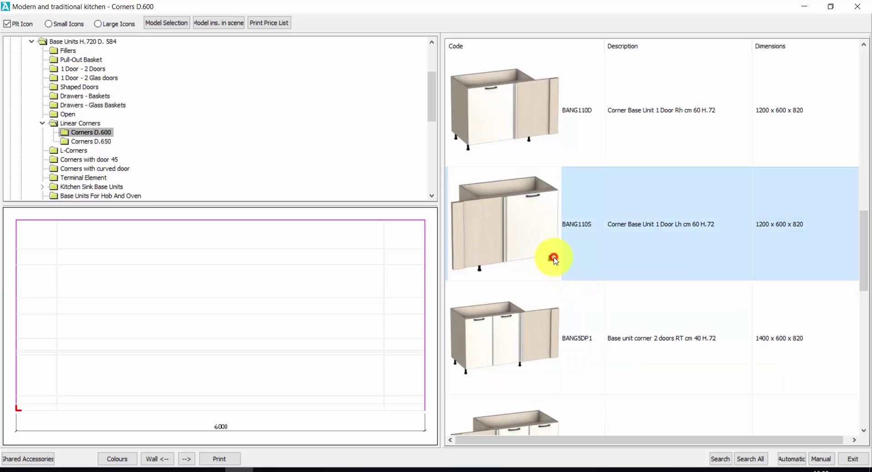
{"action": "double_click", "coordinate": [506, 237]}
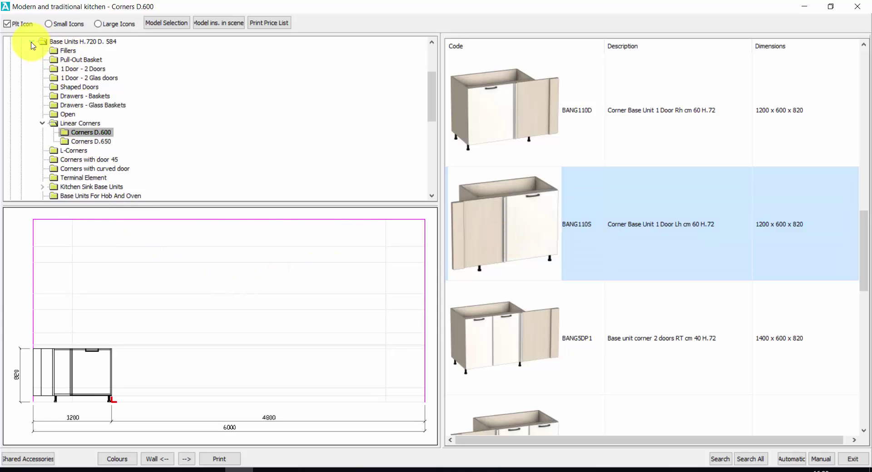
- Add the 600 mm hob and oven base unit BF60 right beside the corner unit
{"action": "left_click", "coordinate": [42, 123]}
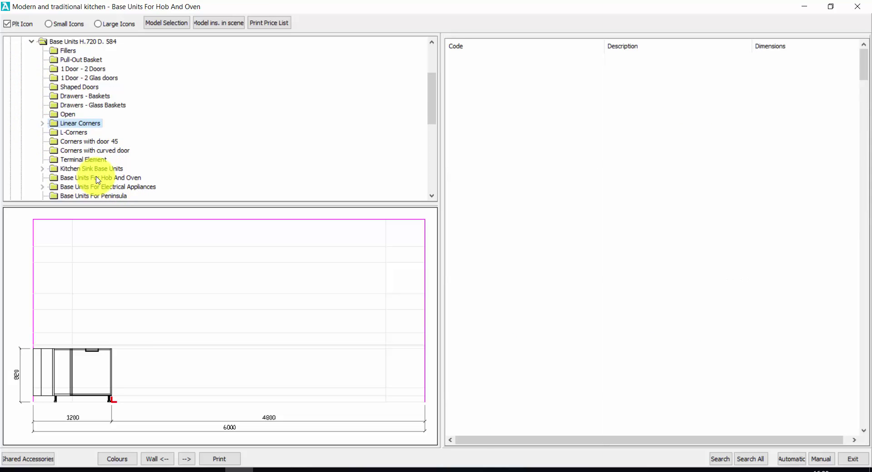
{"action": "left_click", "coordinate": [573, 248]}
{"action": "scroll", "coordinate": [613, 281], "scroll_direction": "down", "scroll_amount": 10}
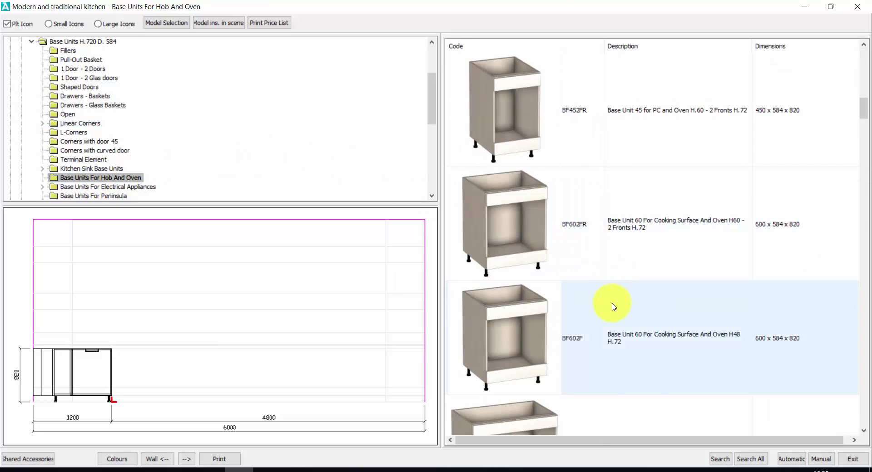
{"action": "scroll", "coordinate": [600, 324], "scroll_direction": "up", "scroll_amount": 10}
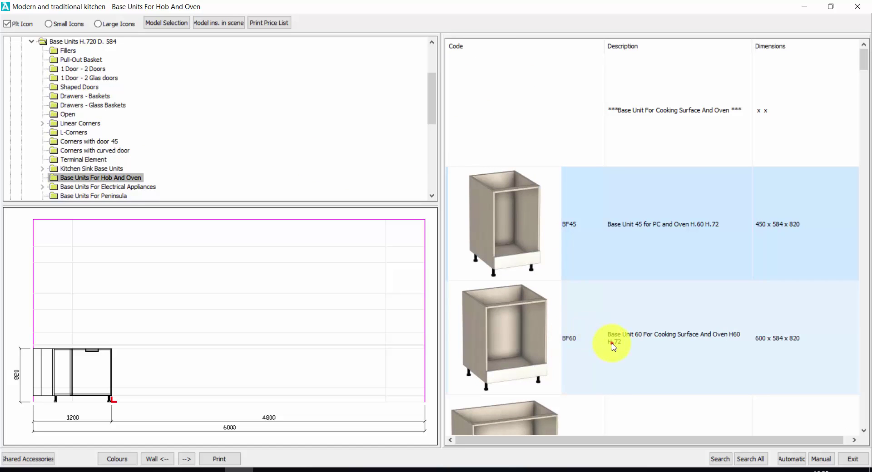
{"action": "left_click", "coordinate": [613, 344]}
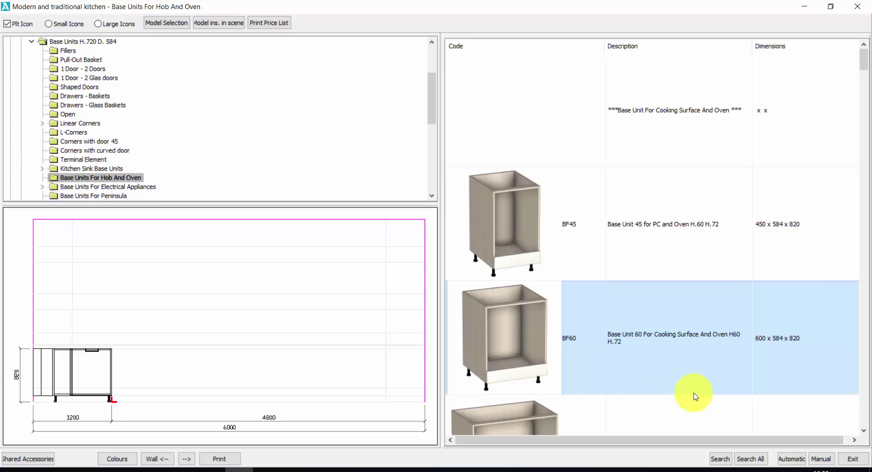
{"action": "left_click", "coordinate": [790, 460]}
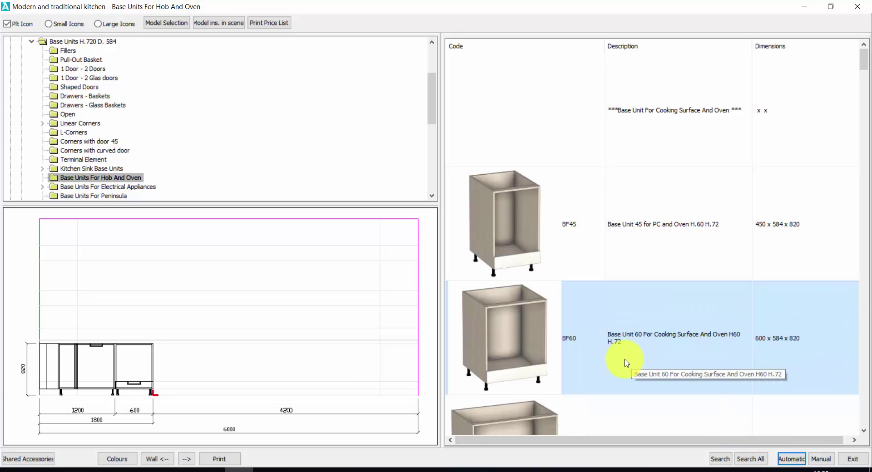
- Add the 900 mm two-basket base unit B902CE from Drawers - Baskets next to the oven unit
{"action": "left_click", "coordinate": [69, 98]}
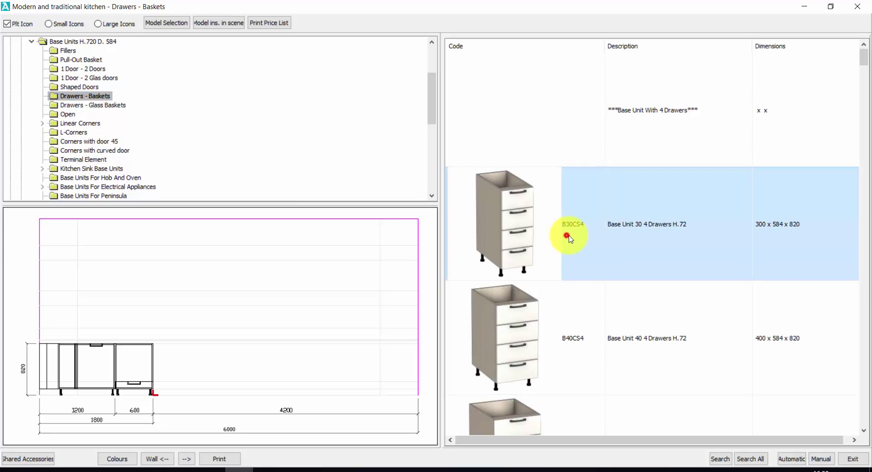
{"action": "scroll", "coordinate": [568, 241], "scroll_direction": "down", "scroll_amount": 1}
{"action": "scroll", "coordinate": [601, 263], "scroll_direction": "down", "scroll_amount": 4}
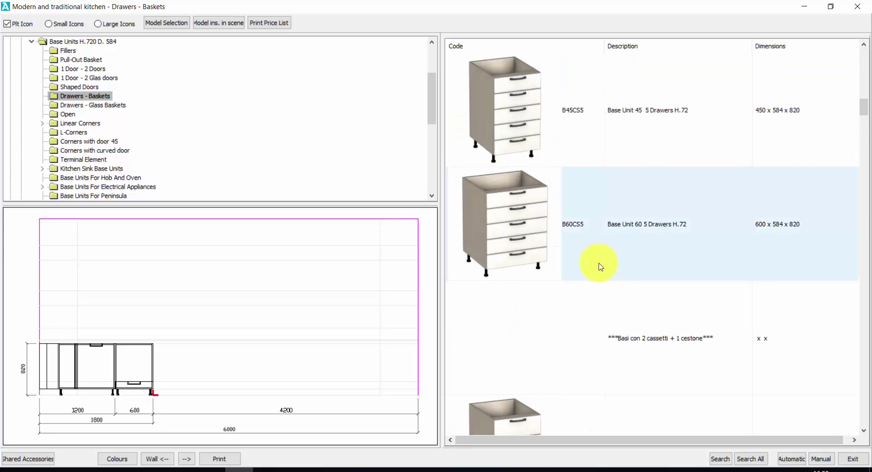
{"action": "scroll", "coordinate": [600, 268], "scroll_direction": "down", "scroll_amount": 3}
{"action": "scroll", "coordinate": [601, 284], "scroll_direction": "down", "scroll_amount": 4}
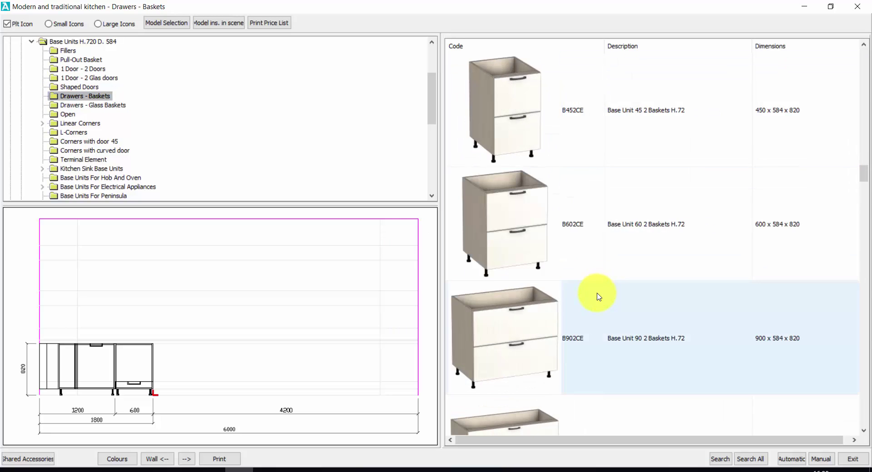
{"action": "left_click", "coordinate": [523, 328]}
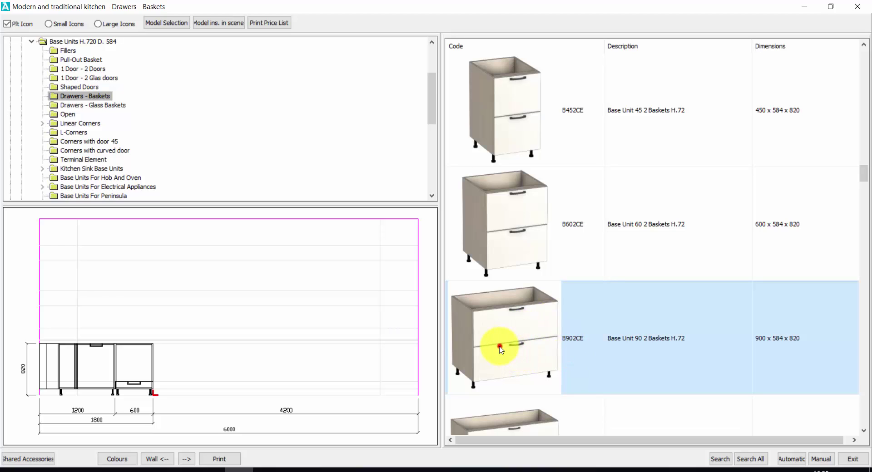
{"action": "left_click_drag", "start_coordinate": [499, 347], "coordinate": [274, 307]}
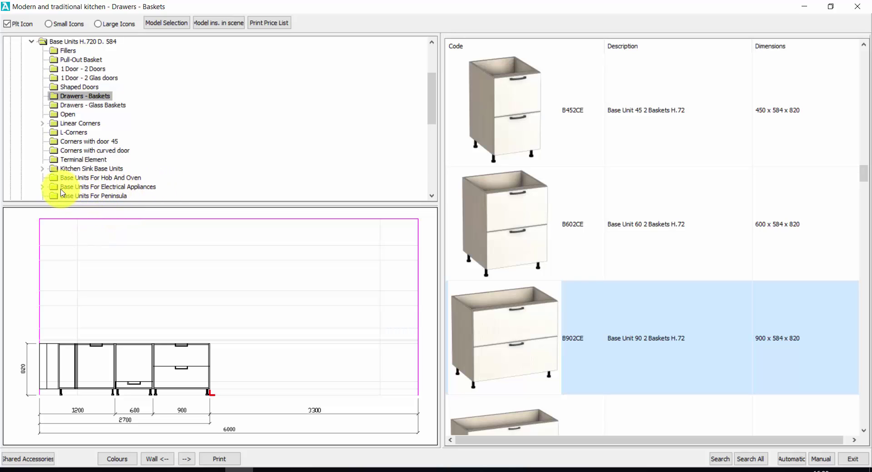
- Add the 600 mm dishwasher door with black front border, BLV60FN, next to the two-basket unit
{"action": "left_click", "coordinate": [42, 187]}
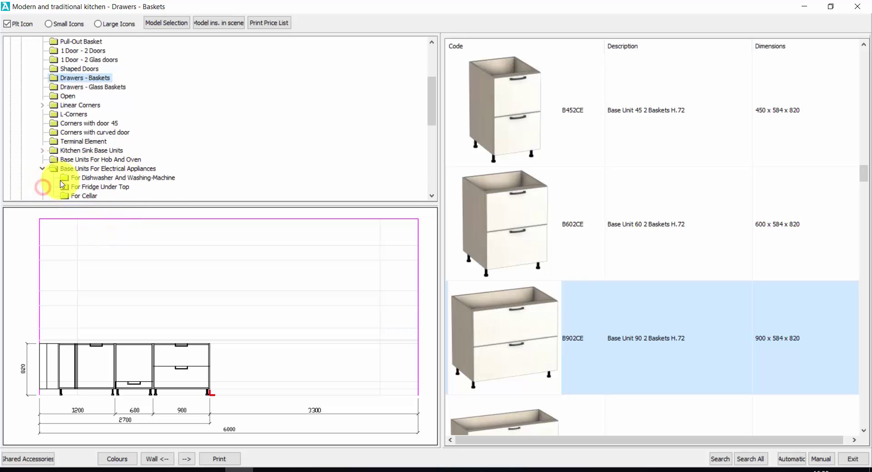
{"action": "left_click", "coordinate": [108, 179]}
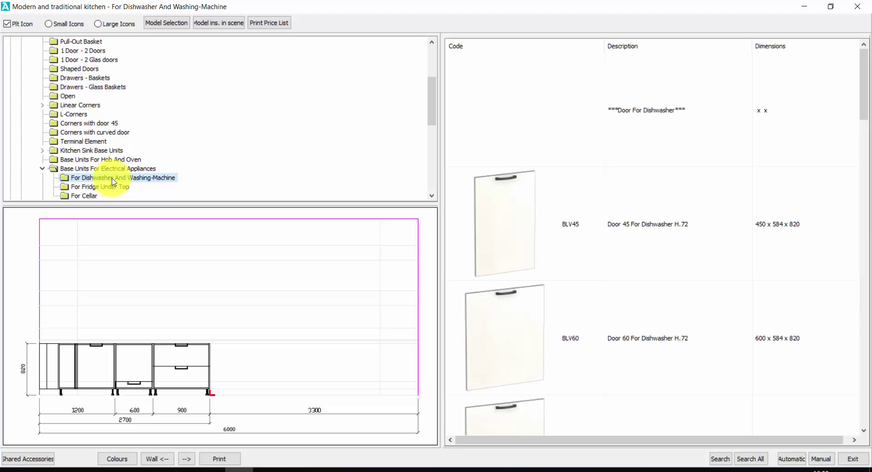
{"action": "left_click", "coordinate": [538, 293]}
{"action": "scroll", "coordinate": [545, 292], "scroll_direction": "down", "scroll_amount": 2}
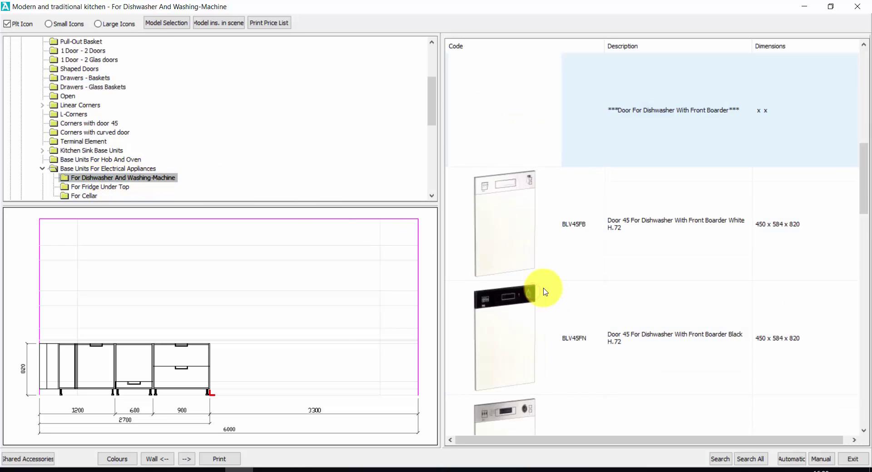
{"action": "scroll", "coordinate": [543, 291], "scroll_direction": "down", "scroll_amount": 4}
{"action": "left_click", "coordinate": [516, 249]}
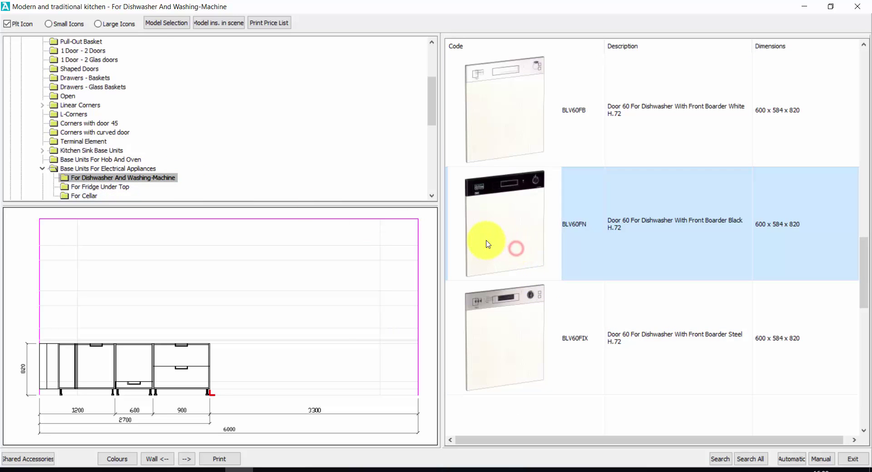
{"action": "left_click_drag", "start_coordinate": [488, 244], "coordinate": [220, 310]}
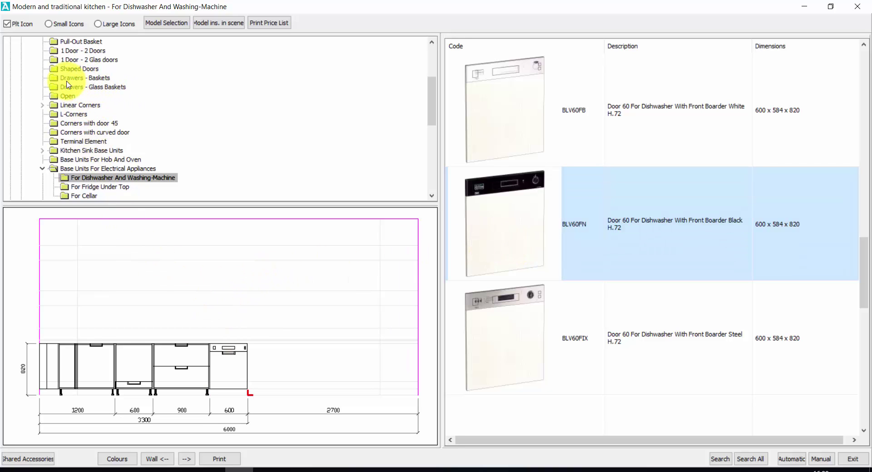
- Add the 600 mm base unit B602CM with two baskets (1 glass) after the dishwasher door
{"action": "left_click", "coordinate": [93, 86]}
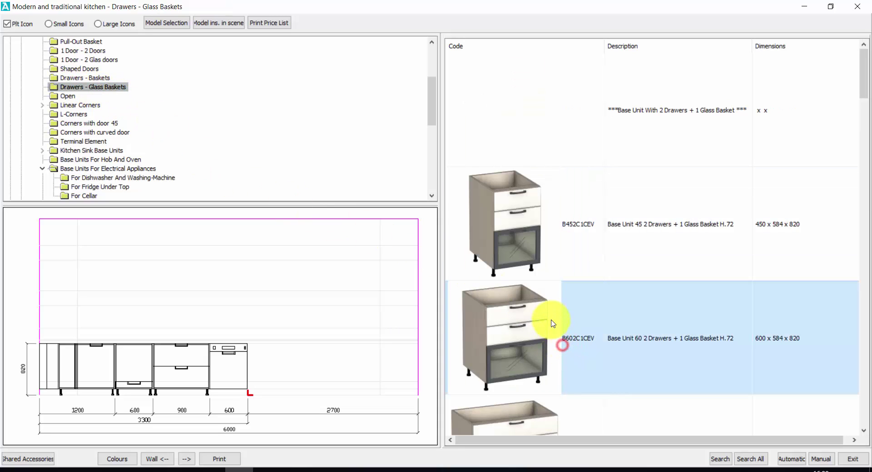
{"action": "scroll", "coordinate": [551, 323], "scroll_direction": "down", "scroll_amount": 4}
{"action": "left_click", "coordinate": [543, 331]}
{"action": "left_click", "coordinate": [518, 345]}
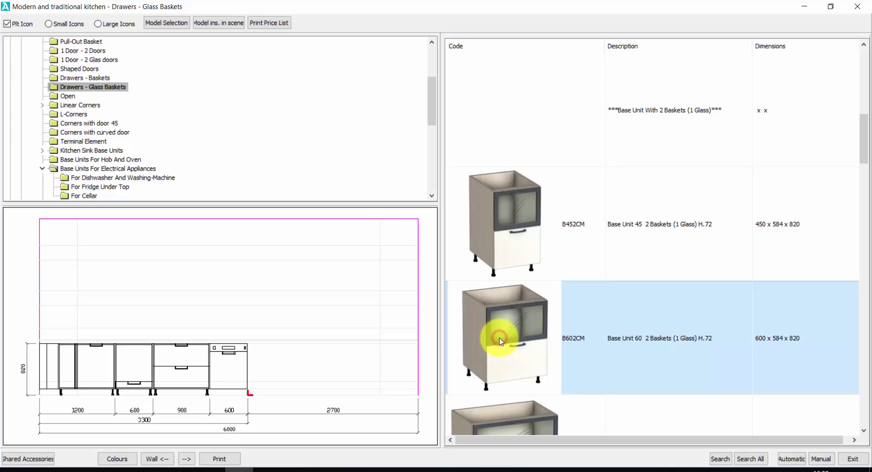
{"action": "double_click", "coordinate": [500, 342]}
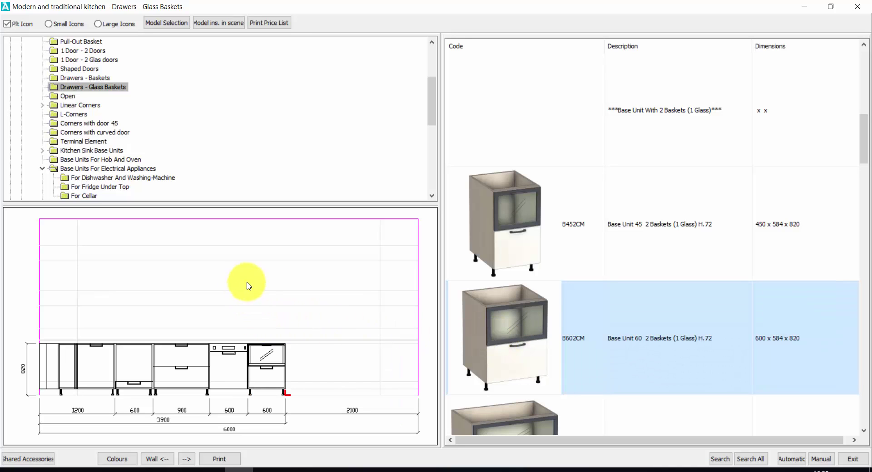
- Leave the catalogue and make the room's left wall, with the hinged door, the active wall
{"action": "left_click", "coordinate": [852, 460]}
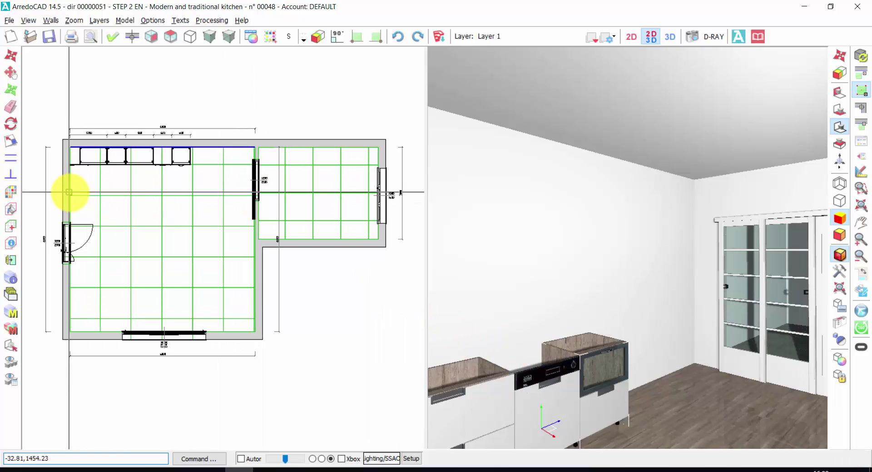
{"action": "left_click", "coordinate": [133, 39]}
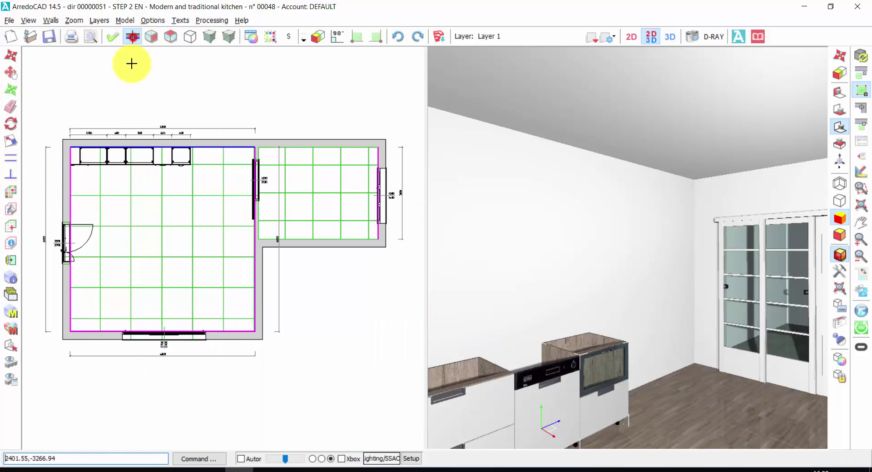
{"action": "left_click", "coordinate": [70, 174]}
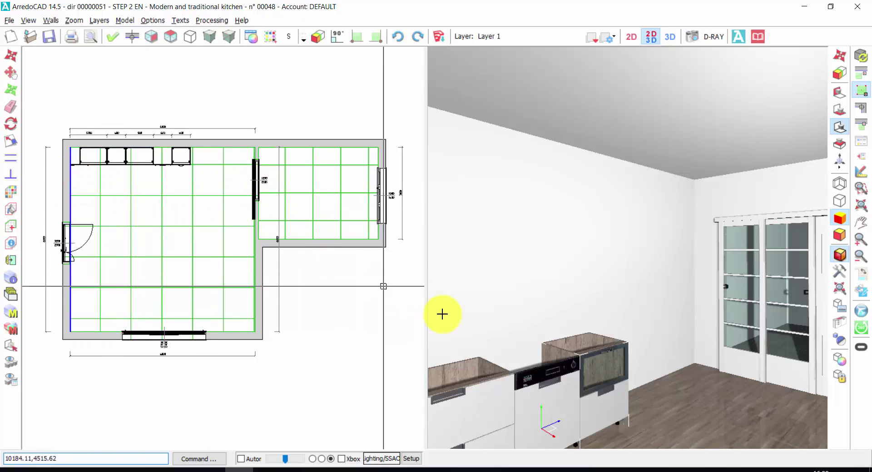
- Open the catalogue for the door wall and set the type of combination to upward and leftward, starting from the corner unit's foot
{"action": "left_click_drag", "start_coordinate": [630, 324], "coordinate": [629, 247]}
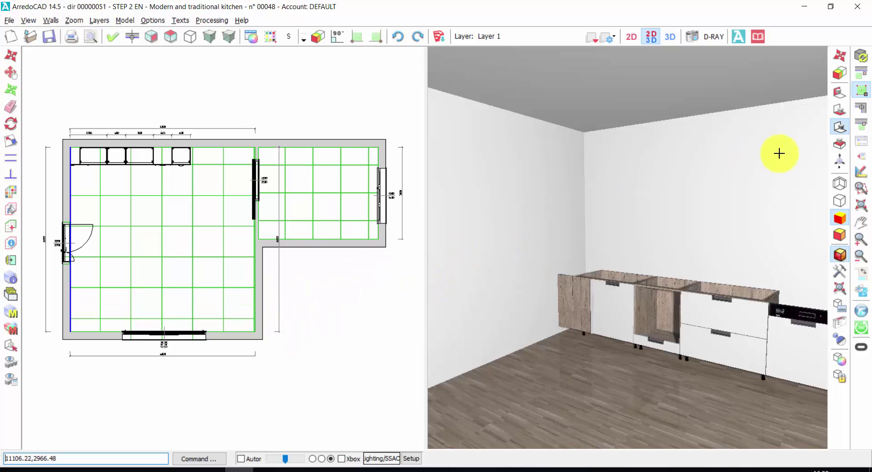
{"action": "left_click", "coordinate": [864, 147]}
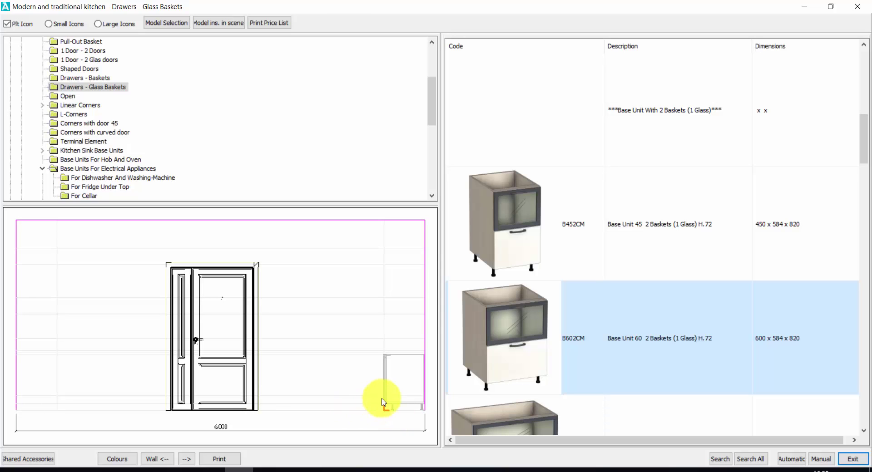
{"action": "left_click", "coordinate": [337, 303]}
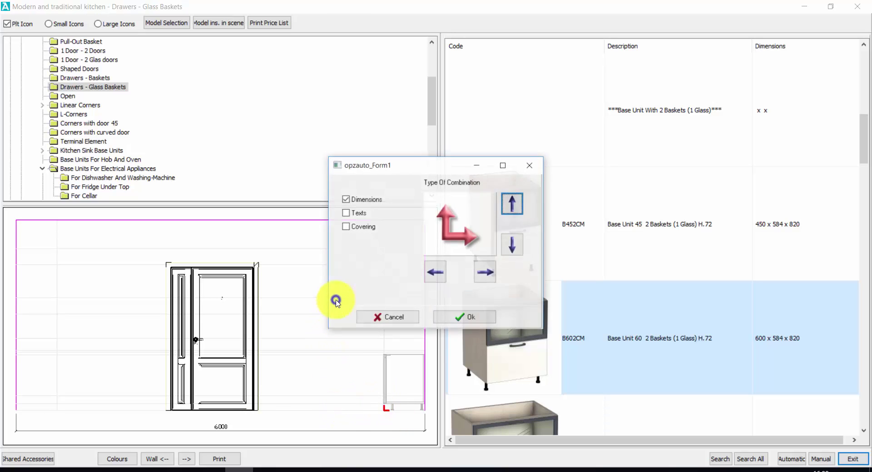
{"action": "left_click", "coordinate": [436, 273]}
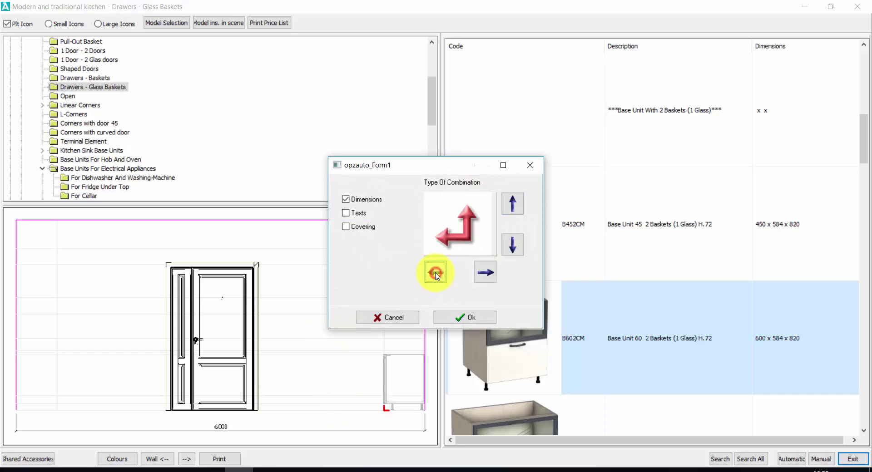
{"action": "left_click", "coordinate": [448, 318]}
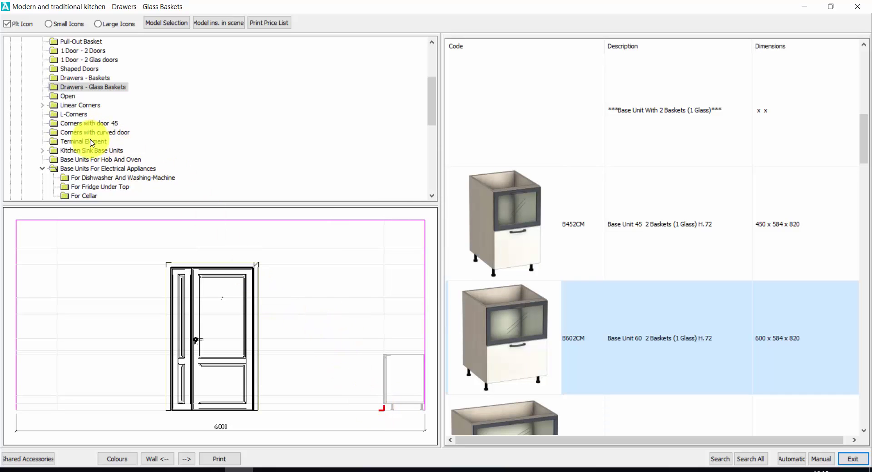
- Add the 600 mm one-door sink base unit BL60D from Kitchen Sink Base Units next to the corner unit
{"action": "left_click", "coordinate": [42, 168]}
{"action": "left_click", "coordinate": [188, 148]}
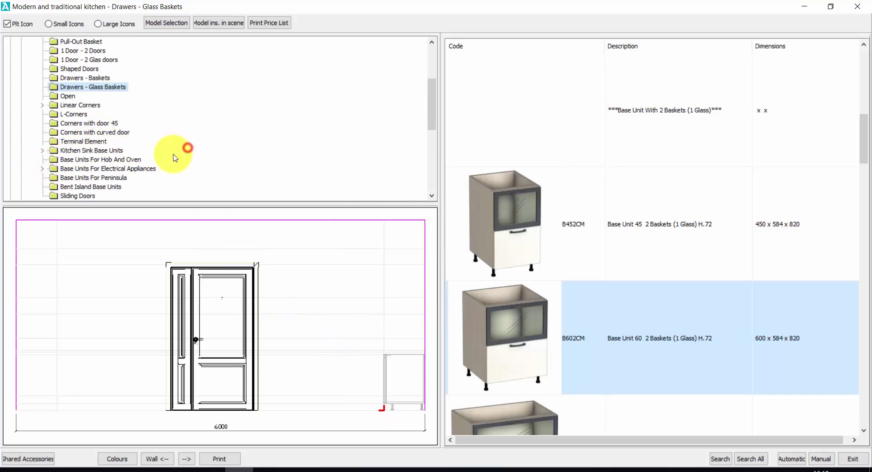
{"action": "left_click", "coordinate": [43, 150]}
{"action": "left_click", "coordinate": [106, 161]}
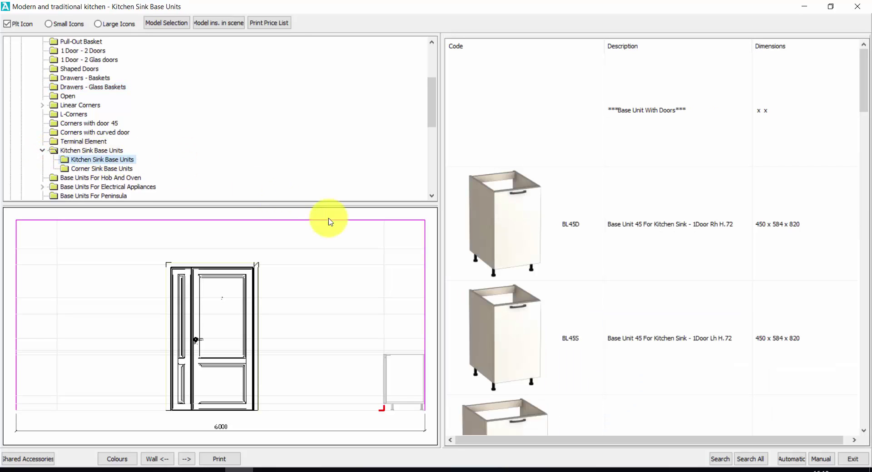
{"action": "scroll", "coordinate": [575, 313], "scroll_direction": "down", "scroll_amount": 3}
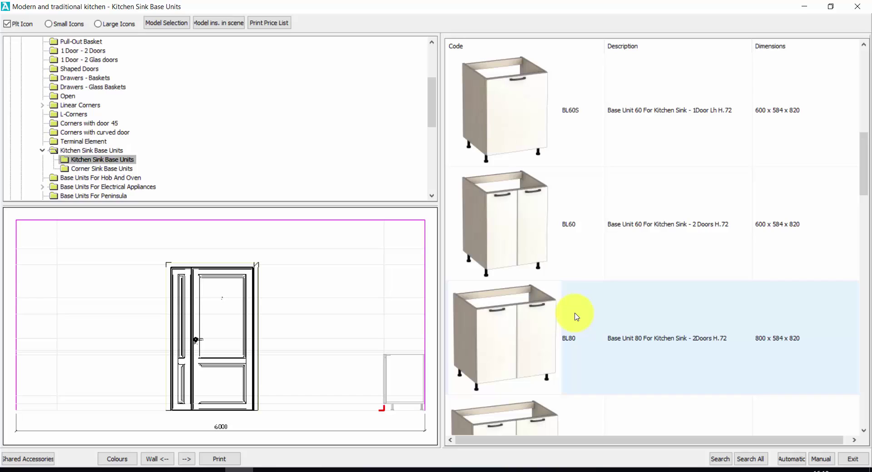
{"action": "scroll", "coordinate": [576, 317], "scroll_direction": "up", "scroll_amount": 2}
{"action": "left_click", "coordinate": [540, 251]}
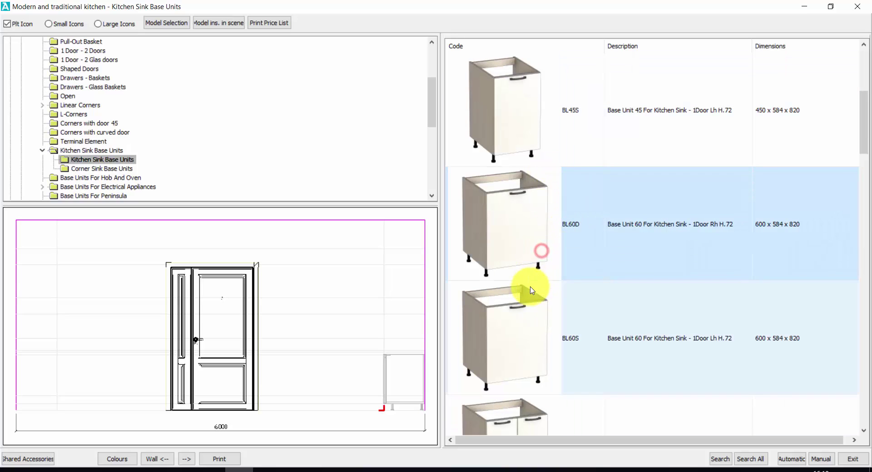
{"action": "double_click", "coordinate": [523, 243]}
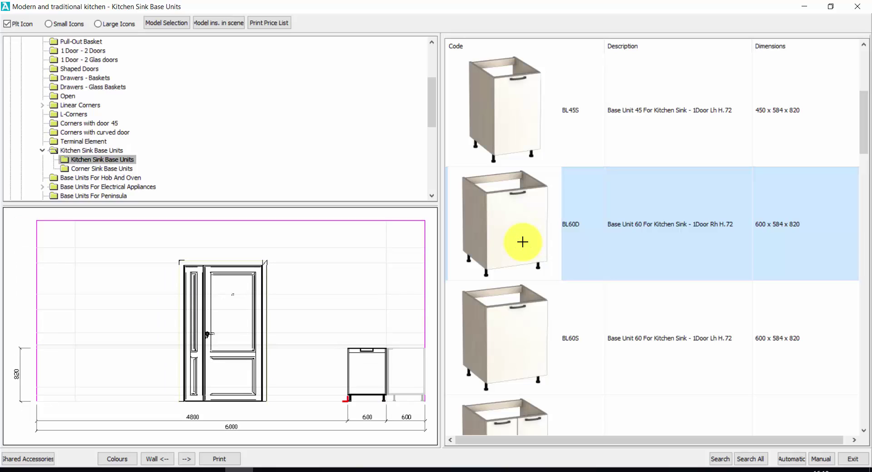
- Add the 600 mm two-door fridge tall unit A2FRS60S from Tall Units H. 2040 D. 584 next to the sink unit
{"action": "scroll", "coordinate": [7, 114], "scroll_direction": "up", "scroll_amount": 4}
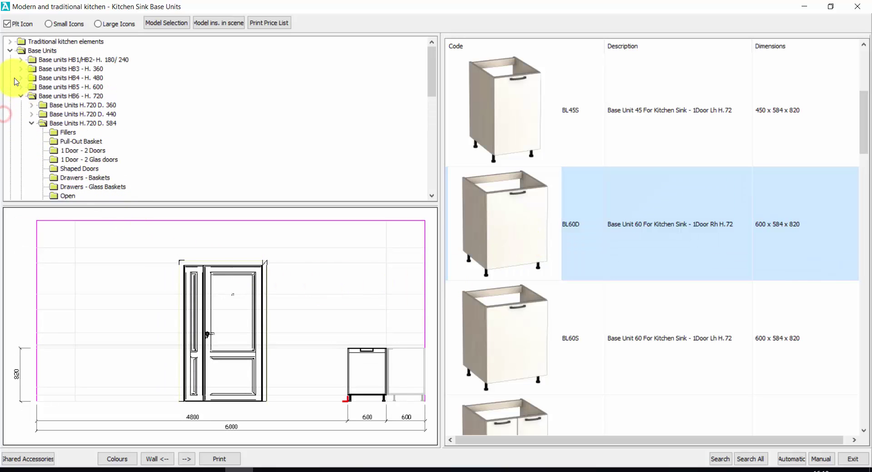
{"action": "left_click", "coordinate": [9, 51]}
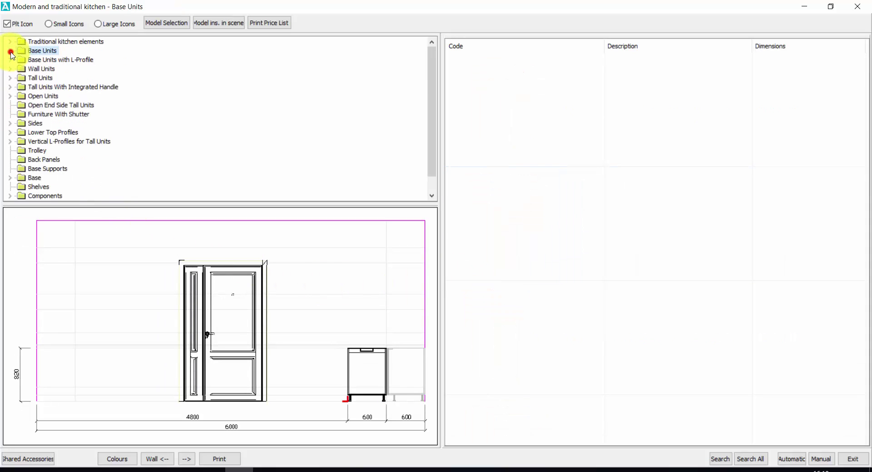
{"action": "left_click", "coordinate": [10, 78]}
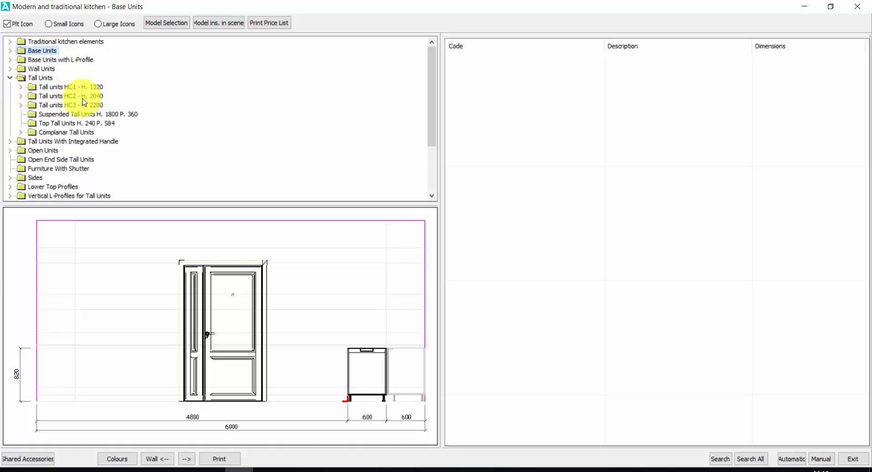
{"action": "left_click", "coordinate": [22, 96]}
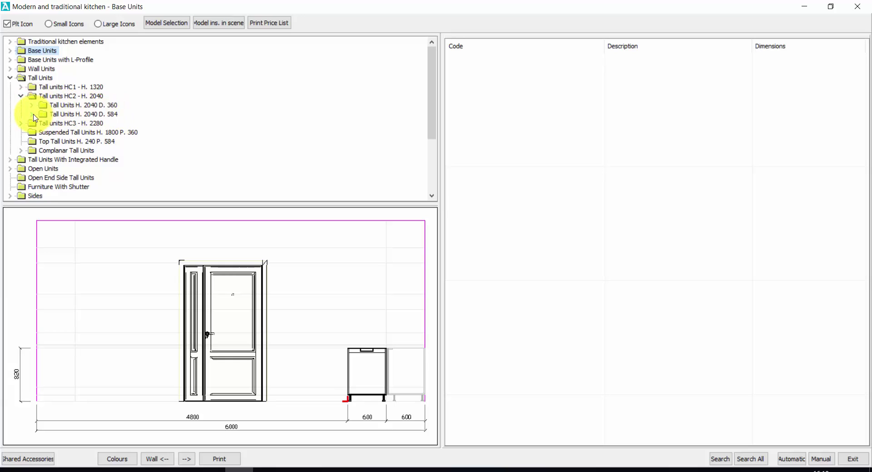
{"action": "left_click", "coordinate": [32, 115]}
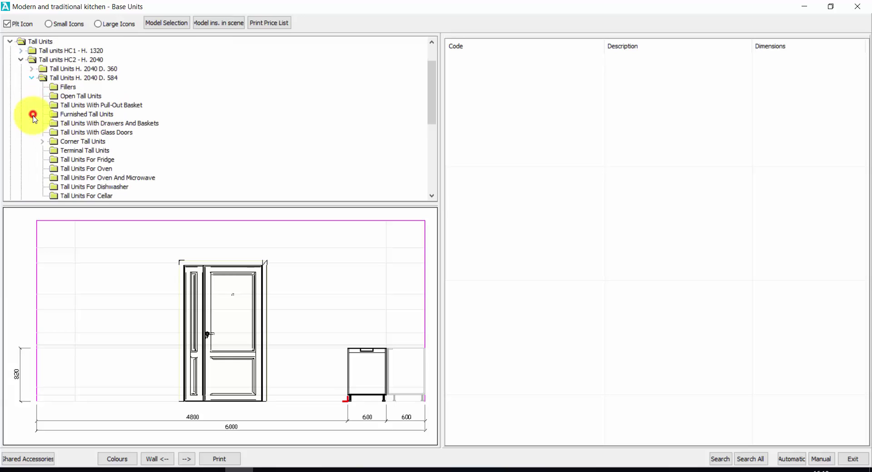
{"action": "left_click", "coordinate": [94, 115]}
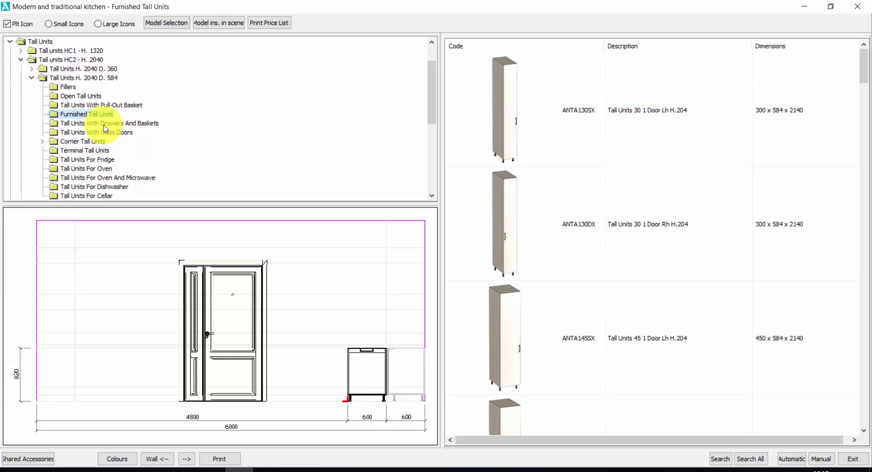
{"action": "left_click", "coordinate": [104, 124]}
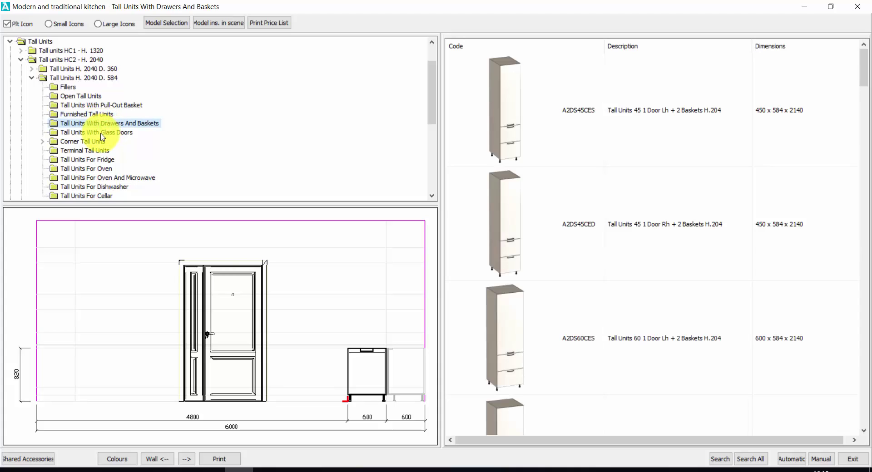
{"action": "left_click", "coordinate": [104, 132]}
{"action": "left_click", "coordinate": [98, 178]}
{"action": "left_click", "coordinate": [90, 160]}
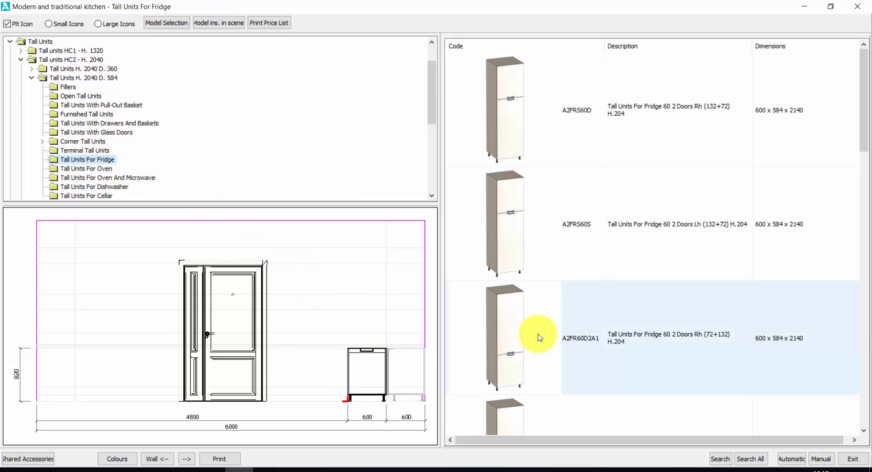
{"action": "left_click", "coordinate": [544, 259]}
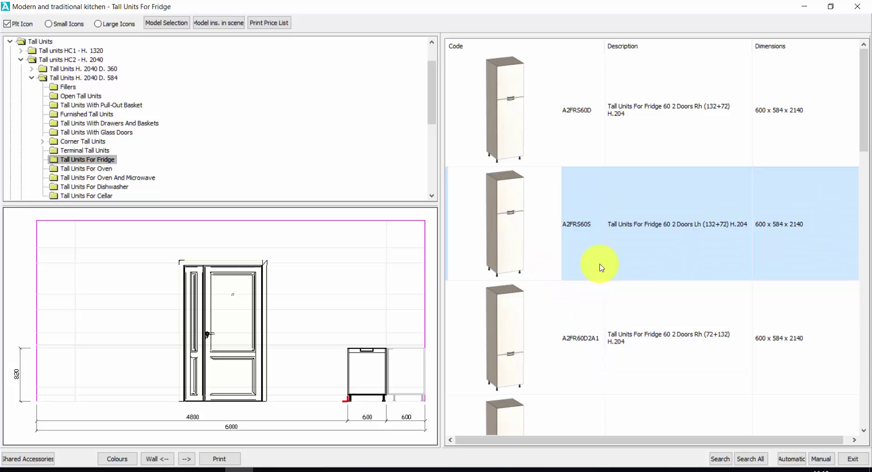
{"action": "double_click", "coordinate": [571, 244]}
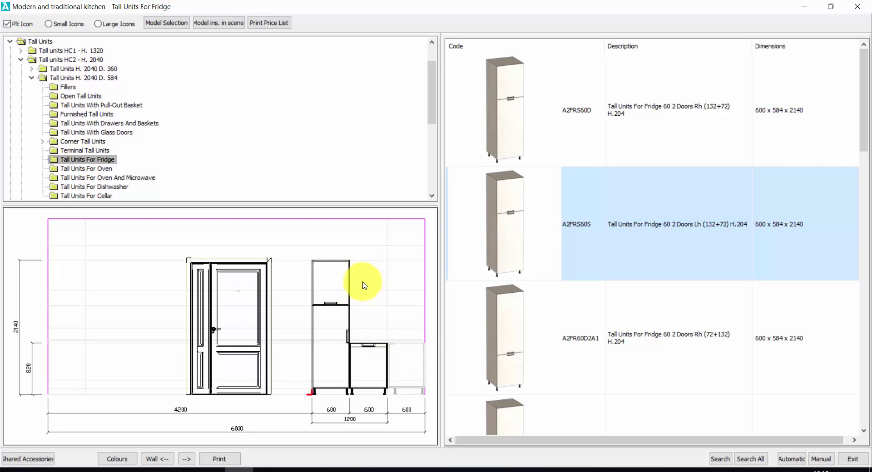
- Set the type of combination to downward and rightward, so insertion starts from the fridge tall unit's upper corner
{"action": "left_click", "coordinate": [351, 247]}
{"action": "left_click", "coordinate": [512, 246]}
{"action": "left_click", "coordinate": [484, 271]}
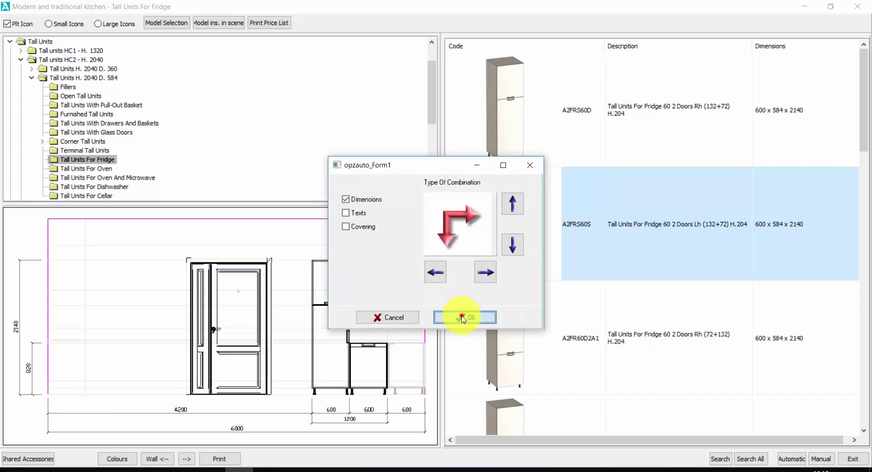
{"action": "left_click", "coordinate": [462, 316]}
- Add the 600 mm double-flap plate-rack wall unit PW1V2S from Wall units HP4 - H. 720 above the sink unit, beside the tall unit
{"action": "left_click", "coordinate": [10, 42]}
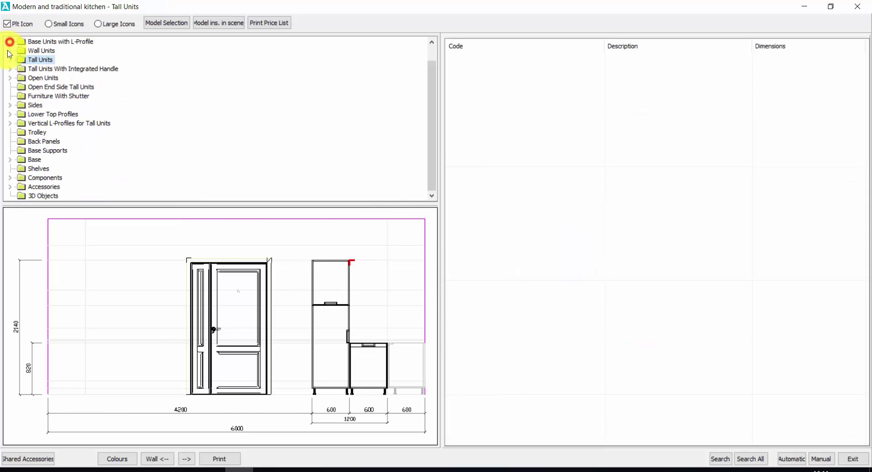
{"action": "left_click", "coordinate": [9, 51]}
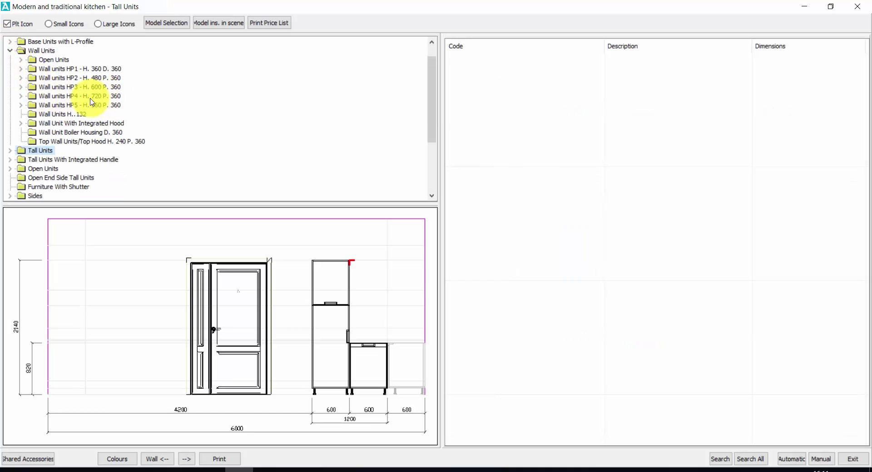
{"action": "left_click", "coordinate": [20, 96]}
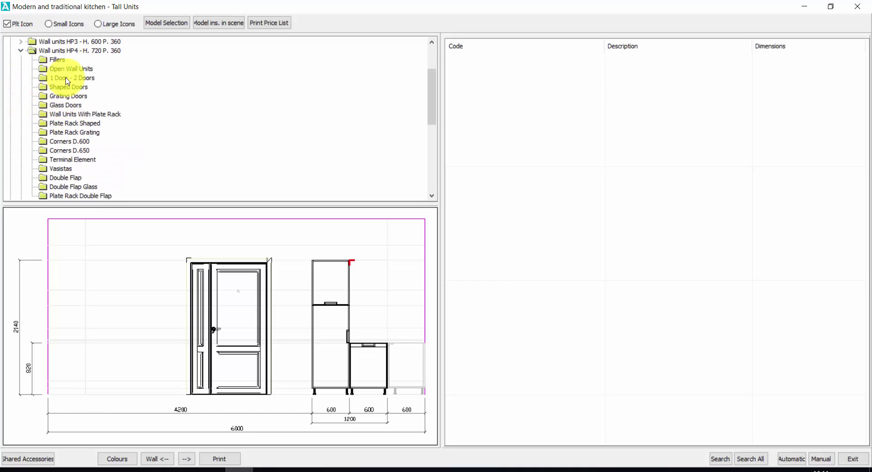
{"action": "left_click", "coordinate": [71, 132]}
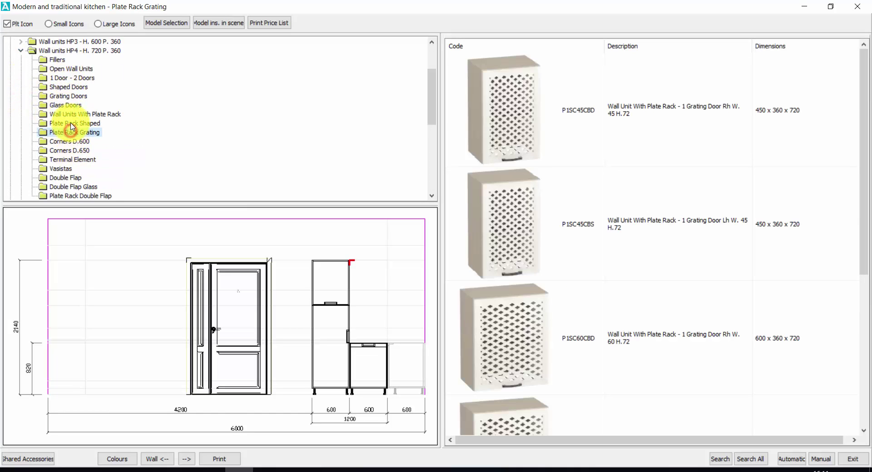
{"action": "left_click", "coordinate": [72, 124]}
{"action": "left_click", "coordinate": [72, 114]}
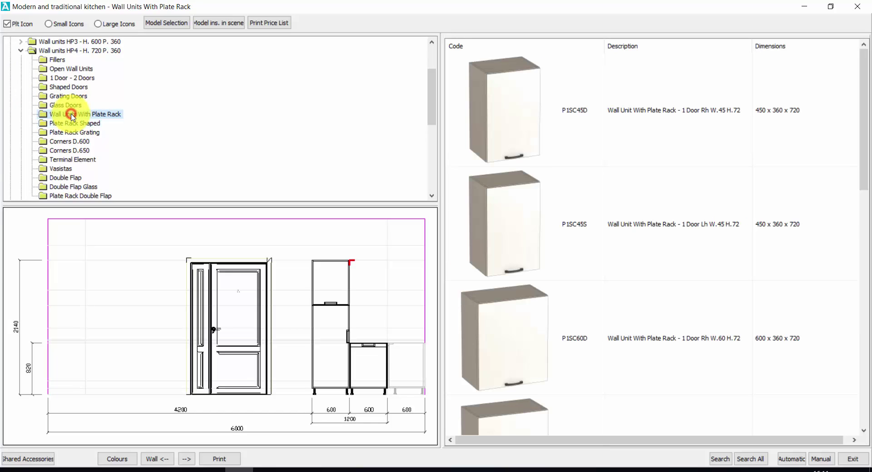
{"action": "left_click", "coordinate": [72, 105]}
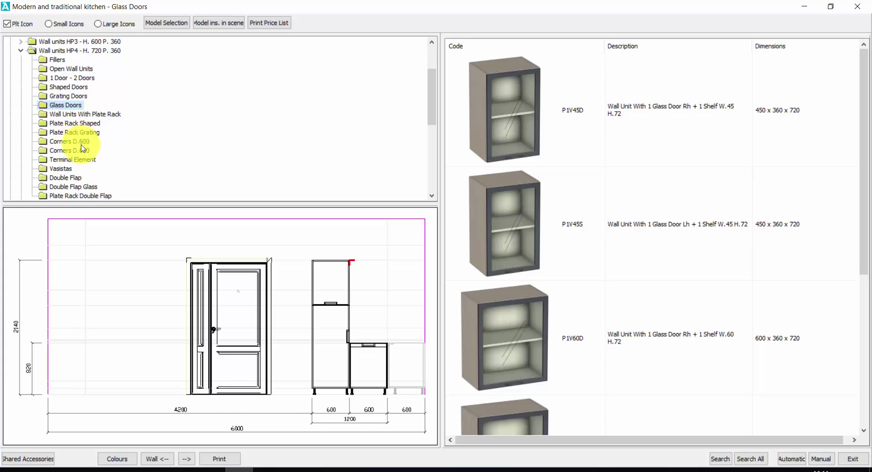
{"action": "left_click", "coordinate": [90, 197]}
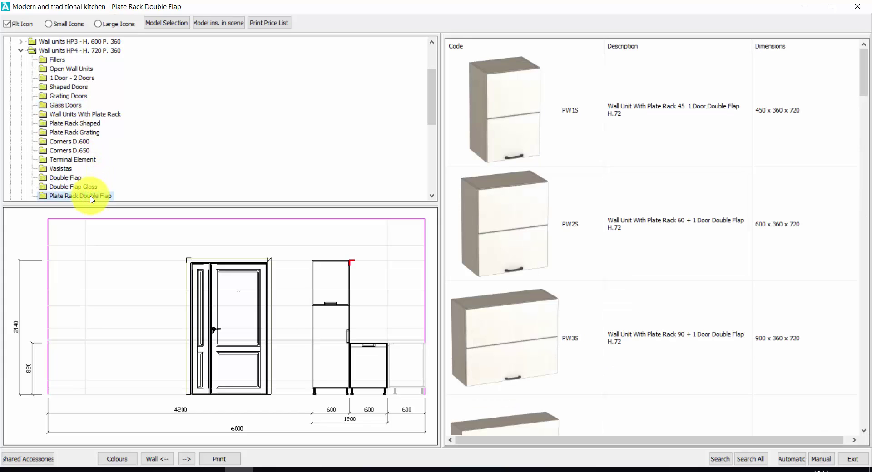
{"action": "left_click", "coordinate": [551, 276]}
{"action": "scroll", "coordinate": [552, 278], "scroll_direction": "down", "scroll_amount": 4}
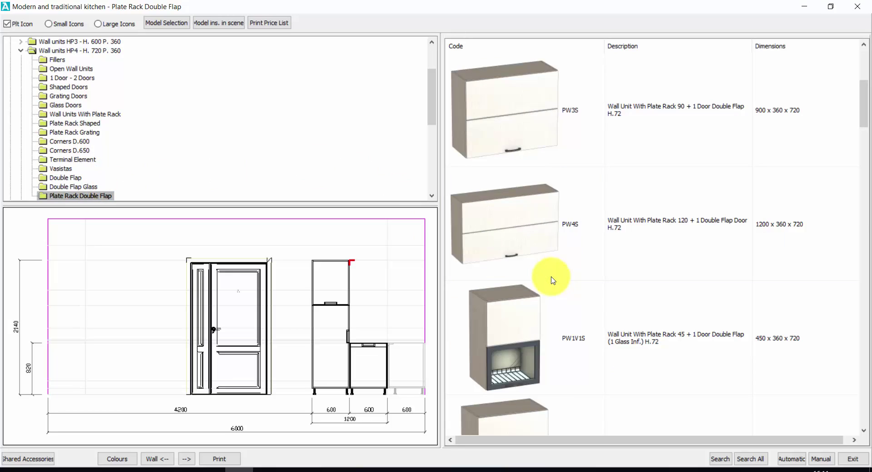
{"action": "left_click", "coordinate": [509, 248]}
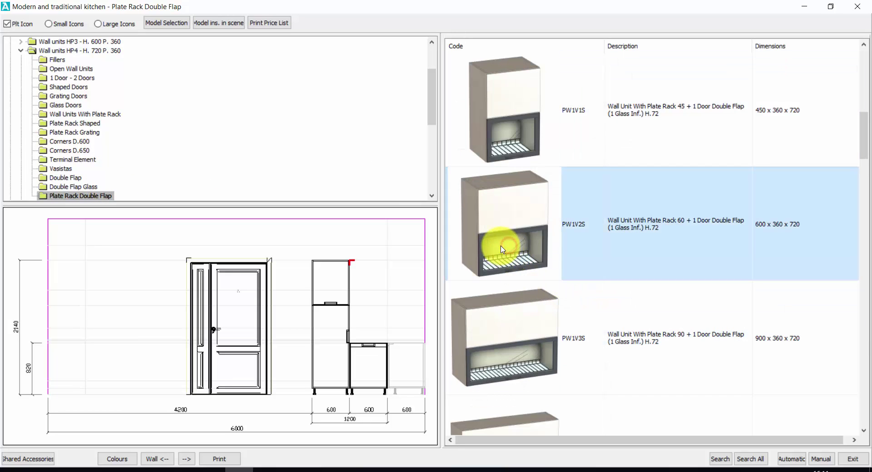
{"action": "left_click_drag", "start_coordinate": [502, 250], "coordinate": [288, 321]}
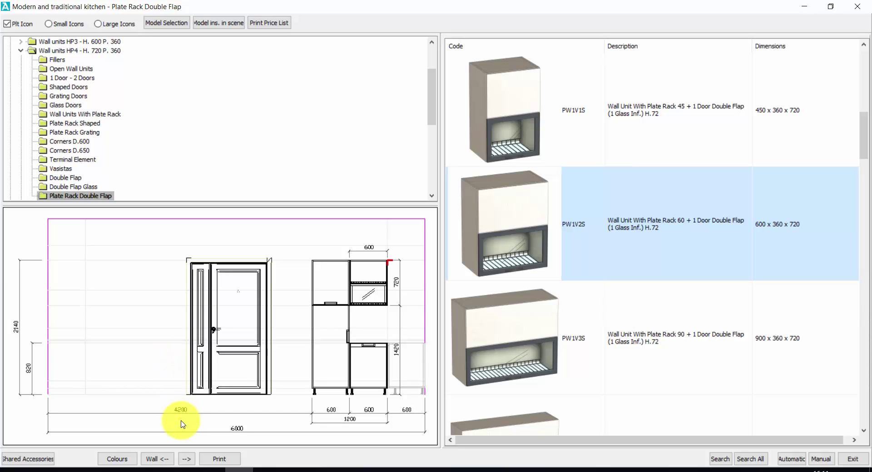
- Switch to the adjacent wall with the base unit row and place the insertion point above it at the wall's corner end
{"action": "left_click", "coordinate": [168, 462]}
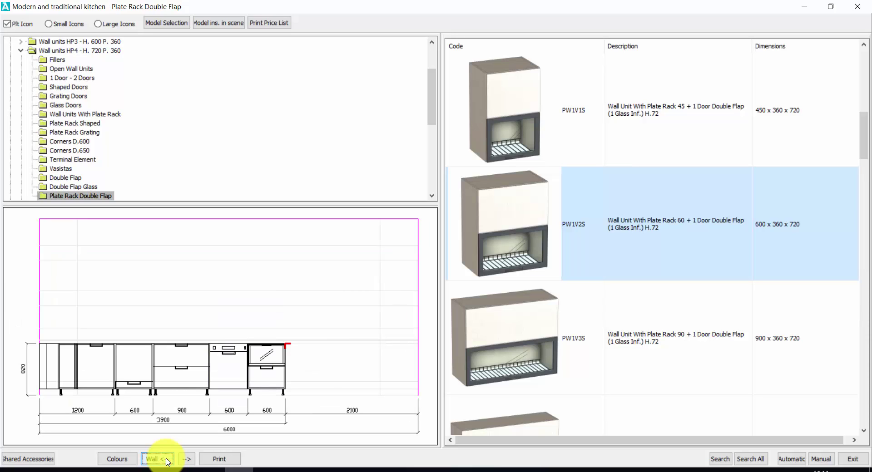
{"action": "left_click", "coordinate": [190, 458]}
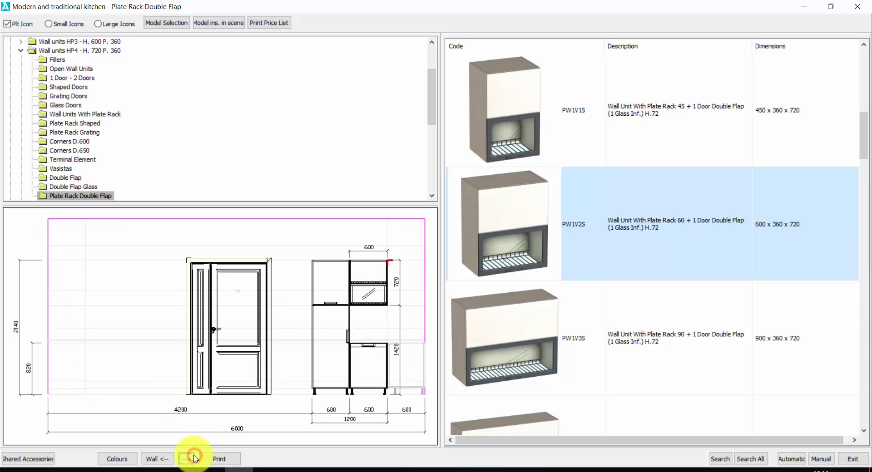
{"action": "left_click", "coordinate": [163, 459]}
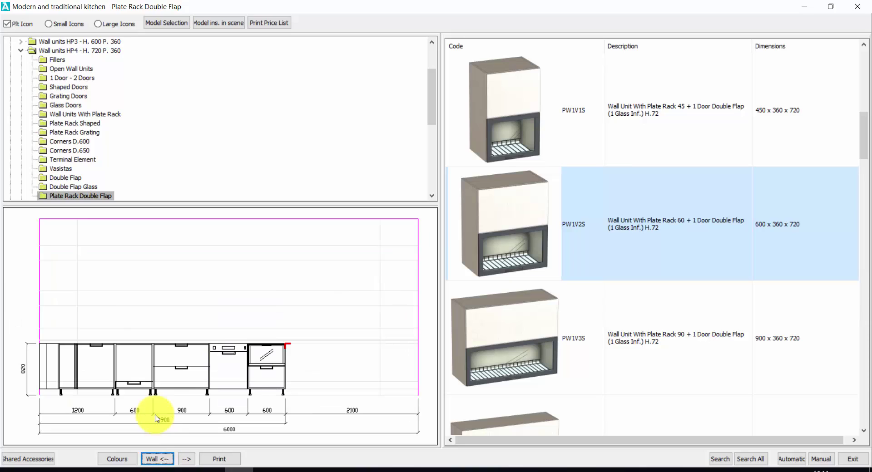
{"action": "left_click", "coordinate": [44, 306]}
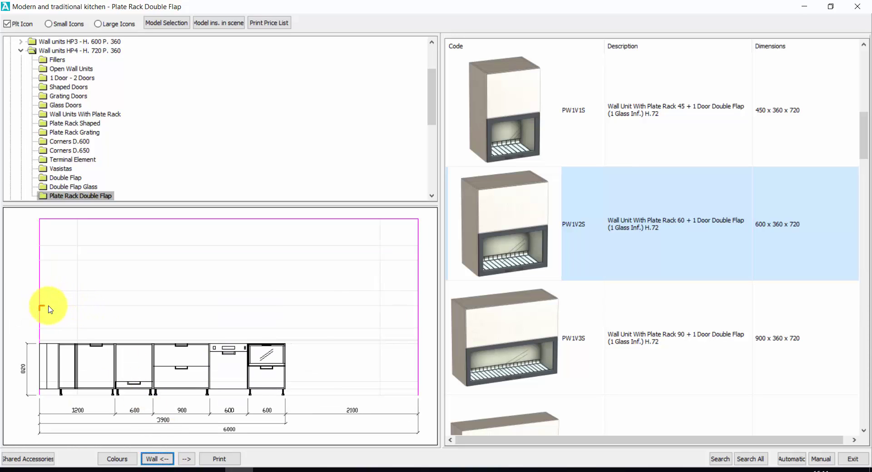
- Set the type of combination to upward and rightward for the insertion point above the base units
{"action": "left_click", "coordinate": [92, 297]}
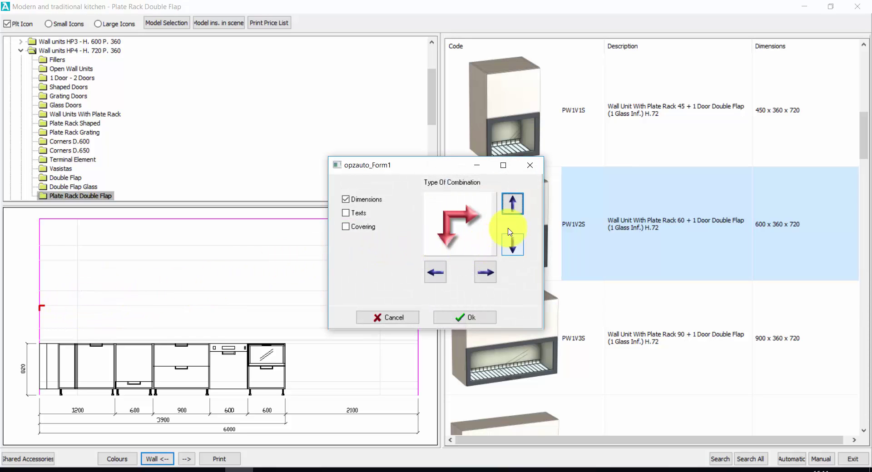
{"action": "left_click", "coordinate": [514, 203]}
{"action": "left_click", "coordinate": [459, 317]}
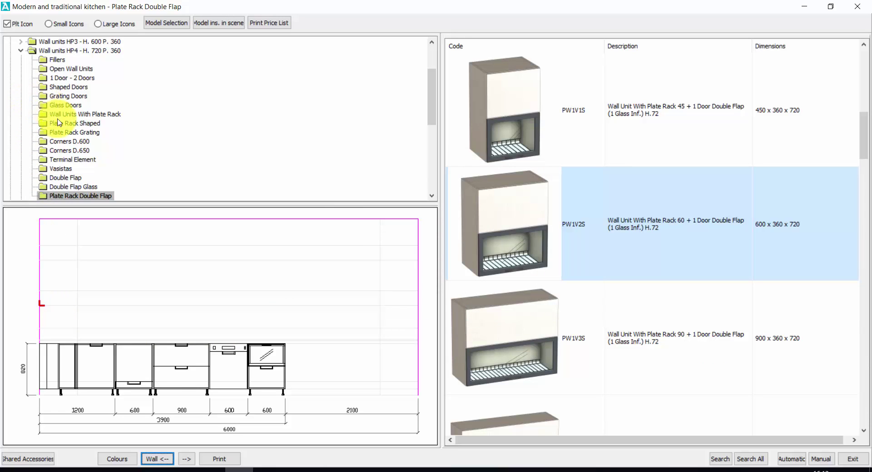
- Add the 600 mm corner wall unit P1ANG6060S from Corners D.600 at the wall's corner, with the 450 mm glass-door unit P1V45S beside it
{"action": "left_click", "coordinate": [75, 142]}
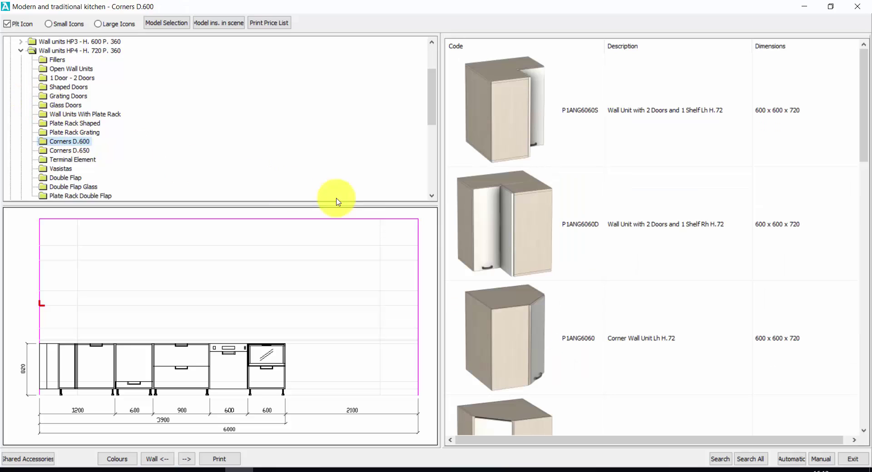
{"action": "left_click", "coordinate": [526, 239]}
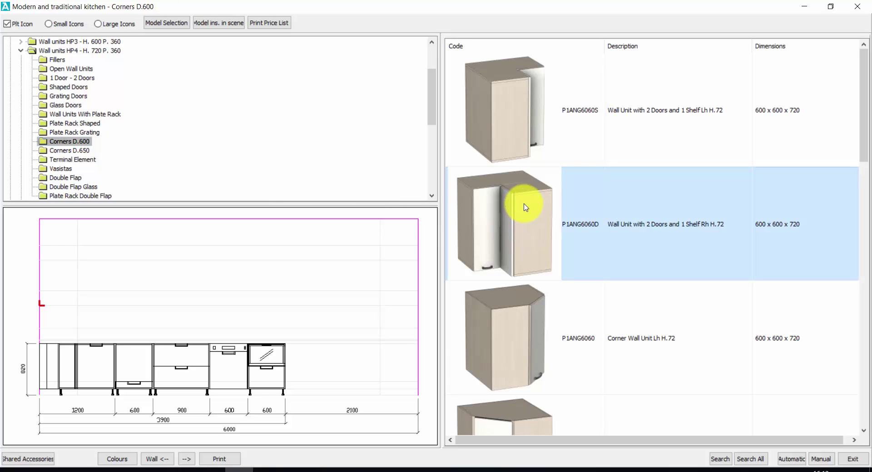
{"action": "left_click", "coordinate": [526, 140]}
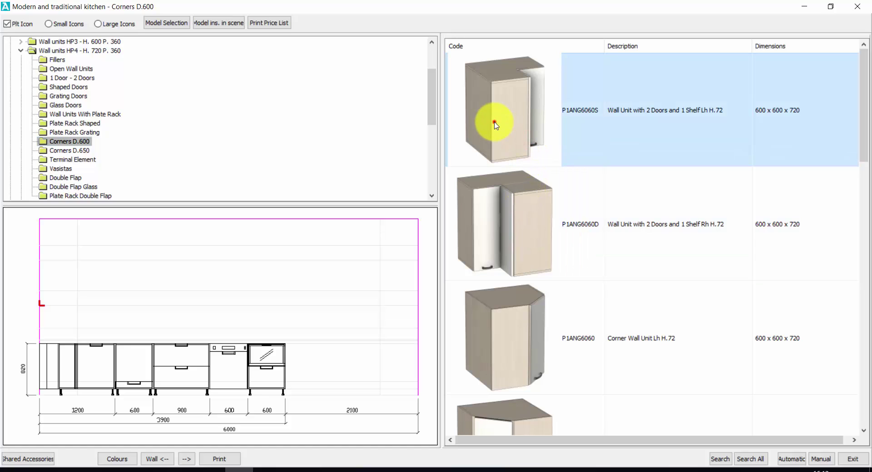
{"action": "double_click", "coordinate": [496, 126]}
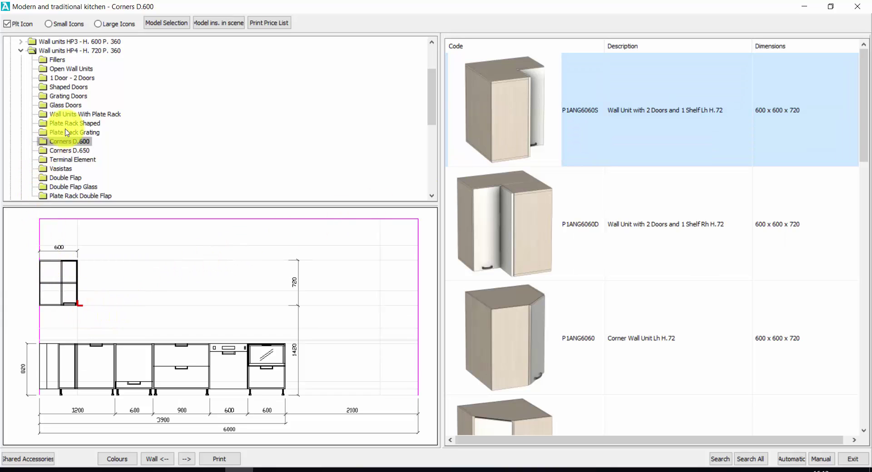
{"action": "left_click", "coordinate": [70, 106]}
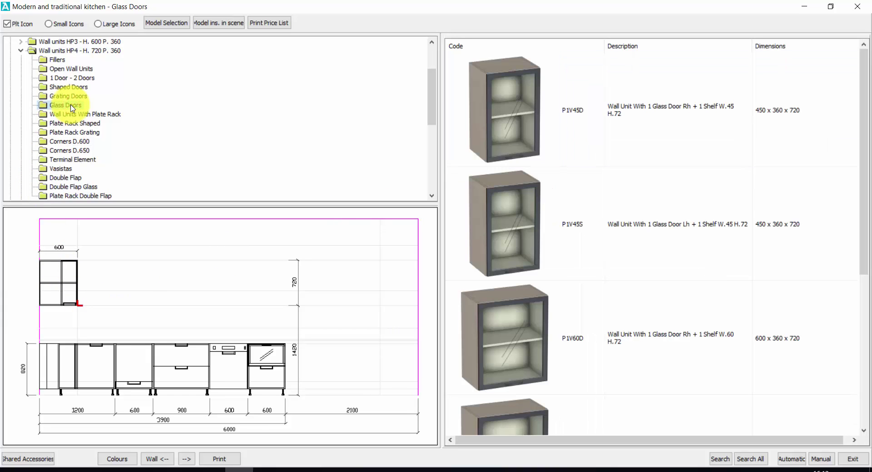
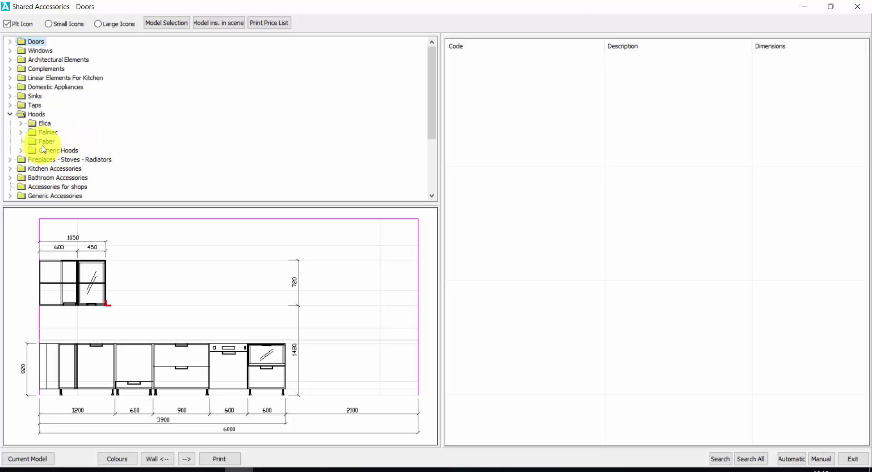
- Add the black BUTTERFLY hood DESIGN122 from the Falmec DESIGN+ Series next to the glass-door wall unit
{"action": "left_click", "coordinate": [21, 132]}
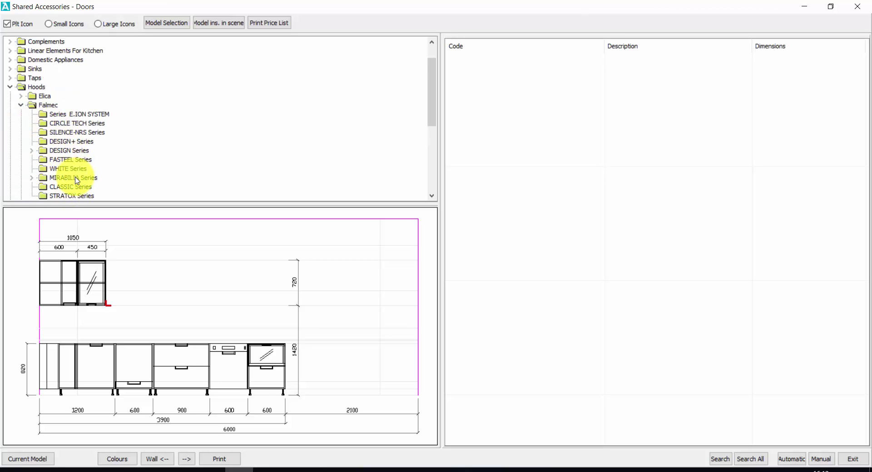
{"action": "scroll", "coordinate": [82, 175], "scroll_direction": "down", "scroll_amount": 2}
{"action": "scroll", "coordinate": [80, 165], "scroll_direction": "up", "scroll_amount": 2}
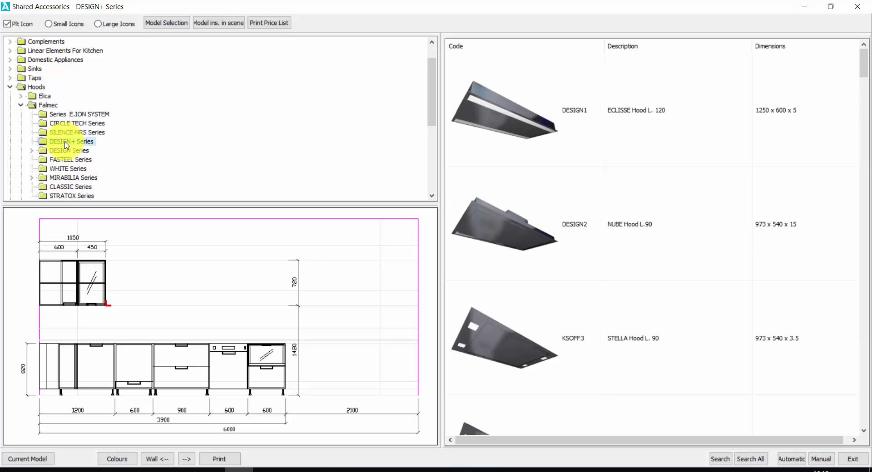
{"action": "left_click", "coordinate": [565, 327]}
{"action": "scroll", "coordinate": [566, 322], "scroll_direction": "down", "scroll_amount": 6}
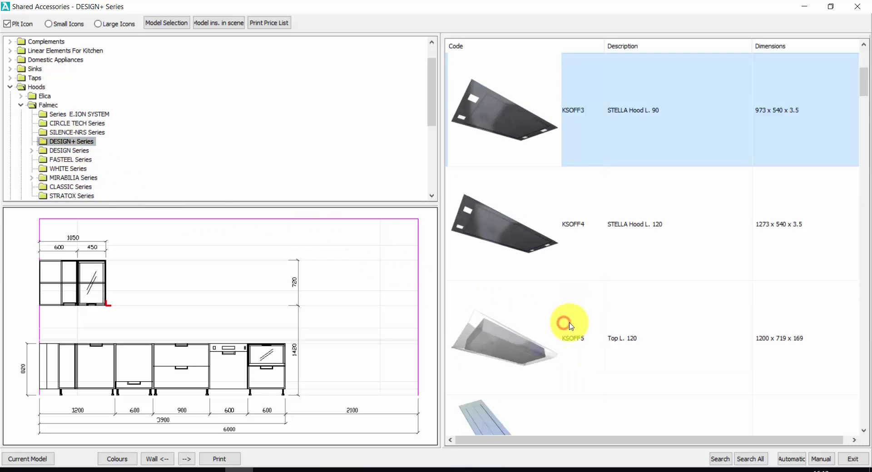
{"action": "scroll", "coordinate": [568, 325], "scroll_direction": "down", "scroll_amount": 6}
{"action": "left_click", "coordinate": [568, 325]}
{"action": "scroll", "coordinate": [565, 321], "scroll_direction": "down", "scroll_amount": 3}
{"action": "left_click", "coordinate": [565, 337]}
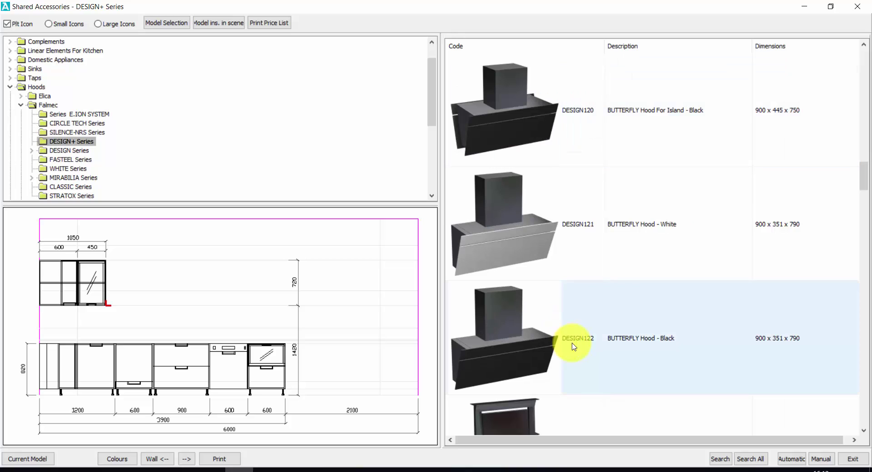
{"action": "double_click", "coordinate": [521, 348]}
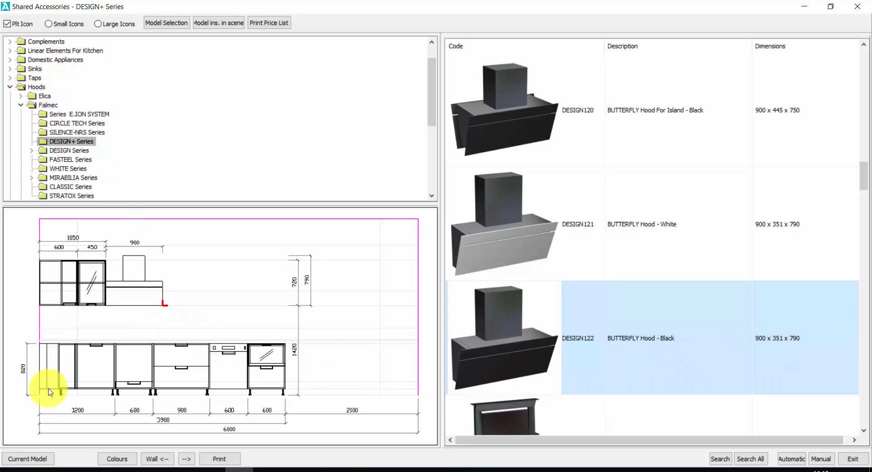
- Return to the current model's catalogue and add the 900 mm folding-door wall unit PW3 from Double Flap beside the hood
{"action": "left_click", "coordinate": [40, 460]}
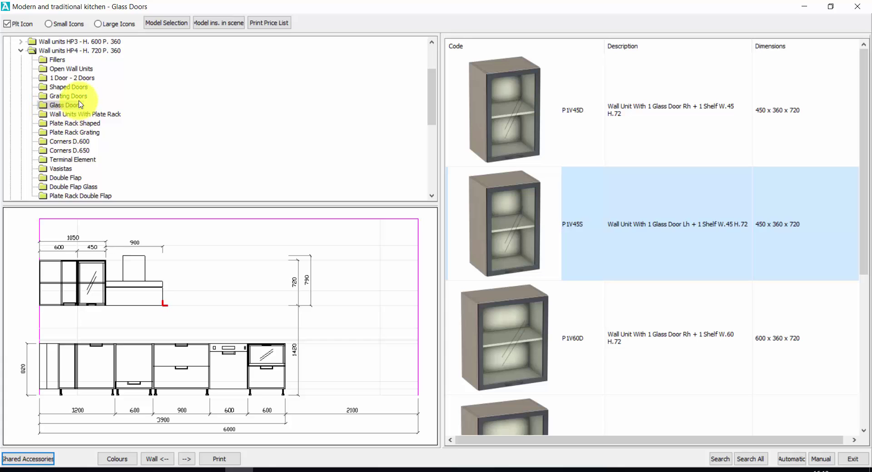
{"action": "left_click", "coordinate": [63, 177]}
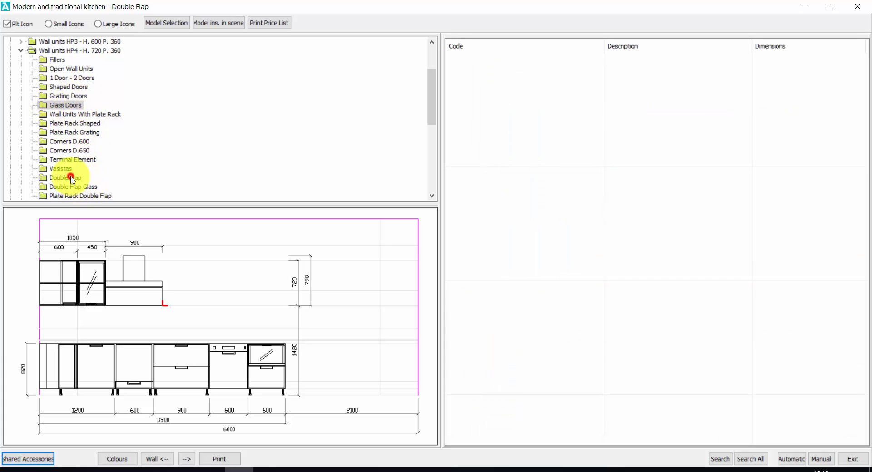
{"action": "left_click", "coordinate": [570, 336]}
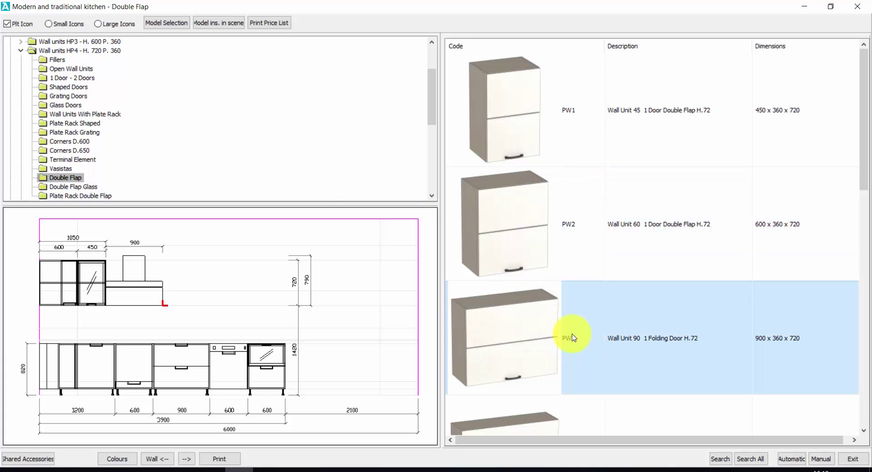
{"action": "mouse_move", "coordinate": [515, 349]}
{"action": "left_mouse_down"}
{"action": "mouse_move", "coordinate": [495, 362]}
{"action": "mouse_move", "coordinate": [423, 374]}
{"action": "left_mouse_up"}
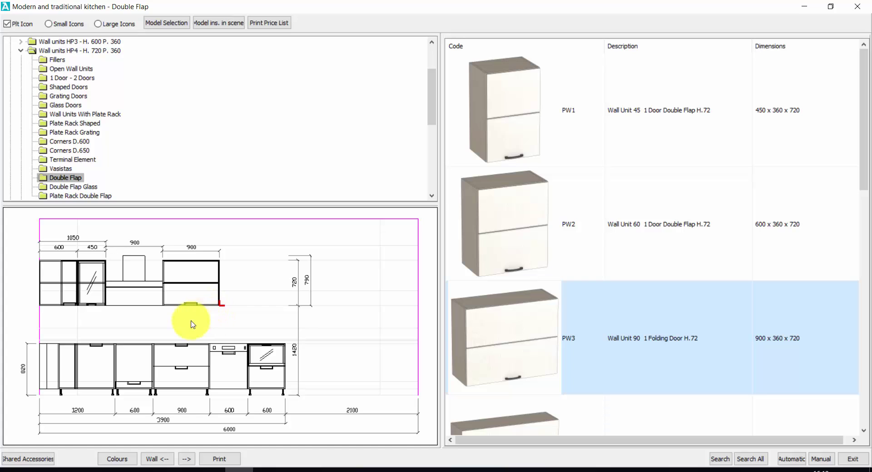
- Open the Tops category under Linear Elements For Kitchen in the shared accessories and go to Top Quartzes And Glasses
{"action": "left_click", "coordinate": [29, 460]}
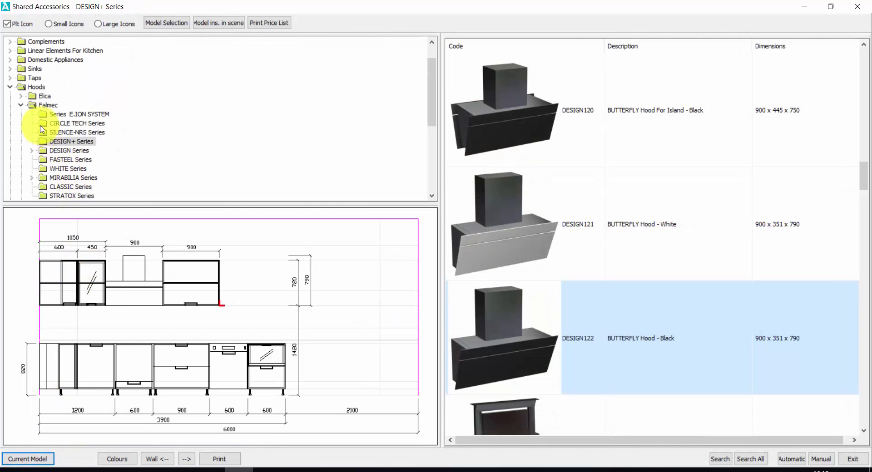
{"action": "left_click", "coordinate": [10, 86]}
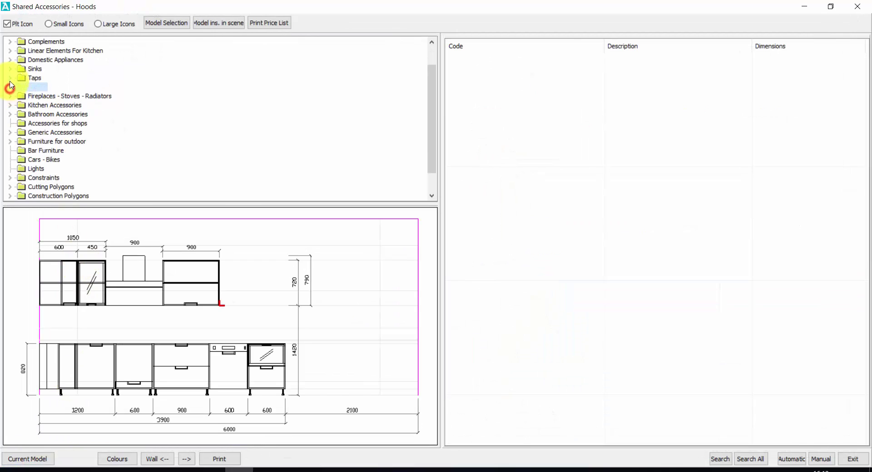
{"action": "left_click", "coordinate": [10, 51]}
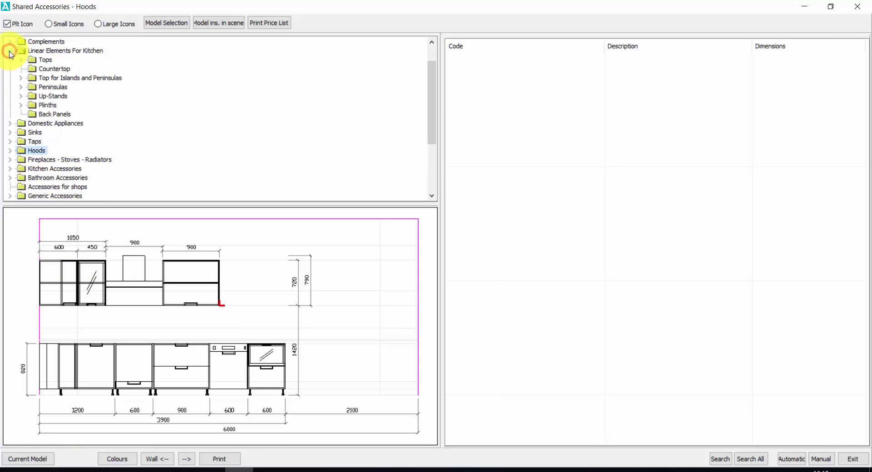
{"action": "left_click", "coordinate": [20, 60]}
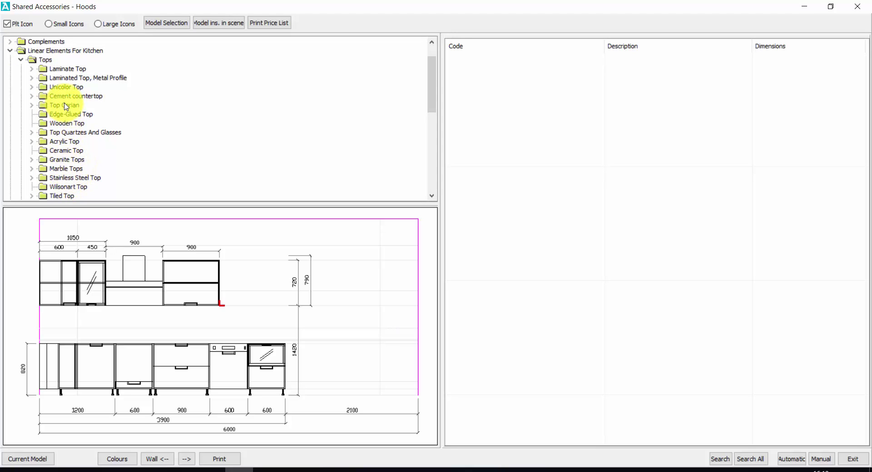
{"action": "scroll", "coordinate": [32, 137], "scroll_direction": "down", "scroll_amount": 1}
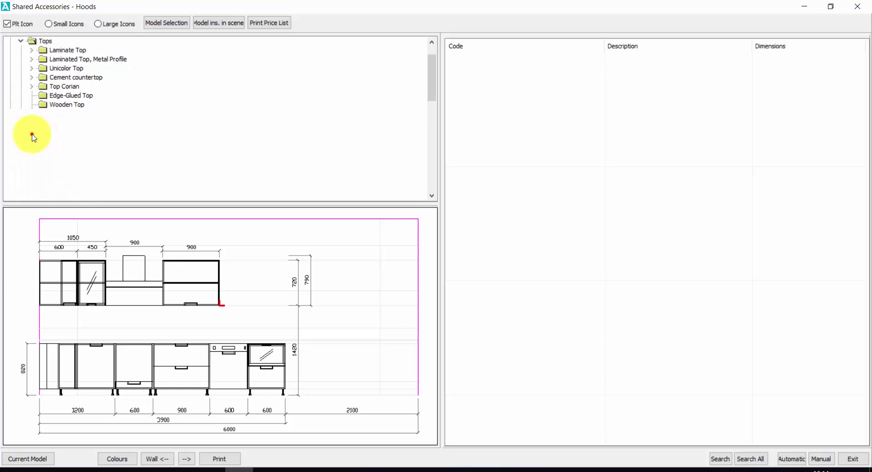
- Compare the quartz and glass edge profiles and start inserting the D.60 Straight Profile top TP30LQDP600
{"action": "left_click", "coordinate": [75, 125]}
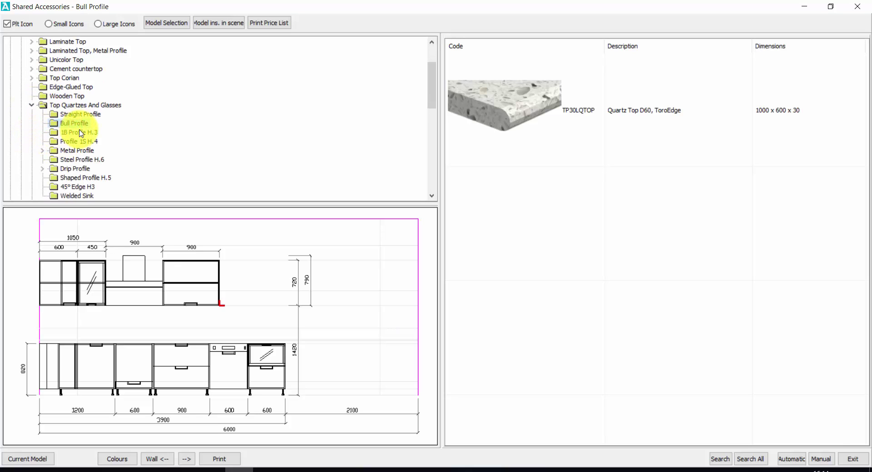
{"action": "left_click", "coordinate": [80, 133]}
{"action": "left_click", "coordinate": [80, 143]}
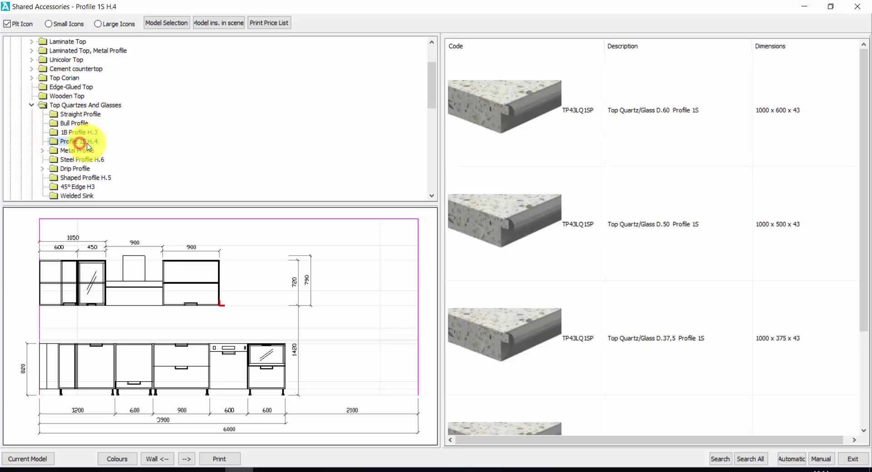
{"action": "left_click", "coordinate": [83, 159]}
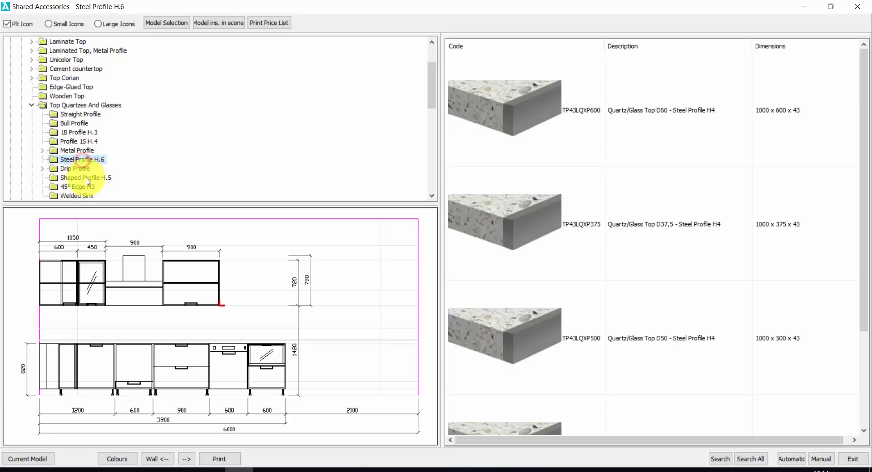
{"action": "left_click", "coordinate": [84, 177]}
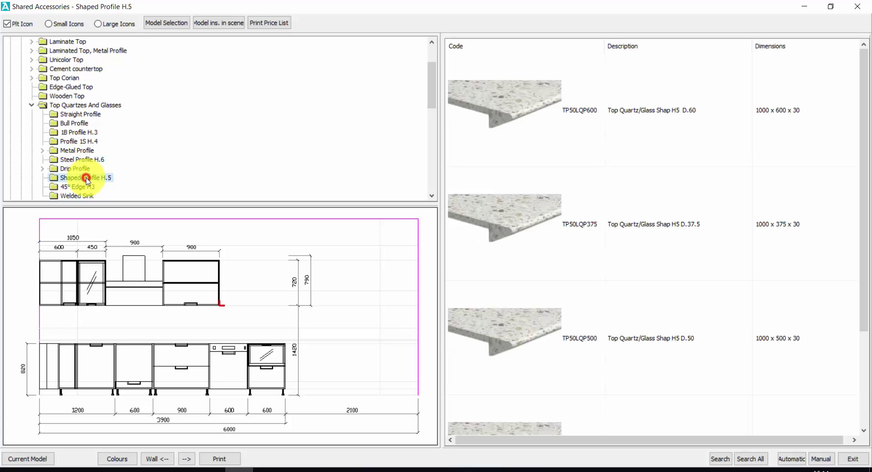
{"action": "left_click", "coordinate": [82, 115]}
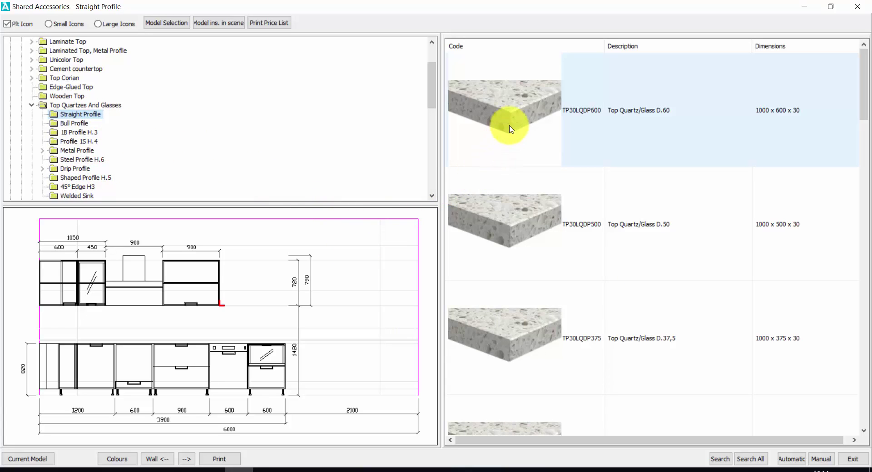
{"action": "left_click", "coordinate": [584, 112]}
{"action": "left_click_drag", "start_coordinate": [516, 116], "coordinate": [517, 119]}
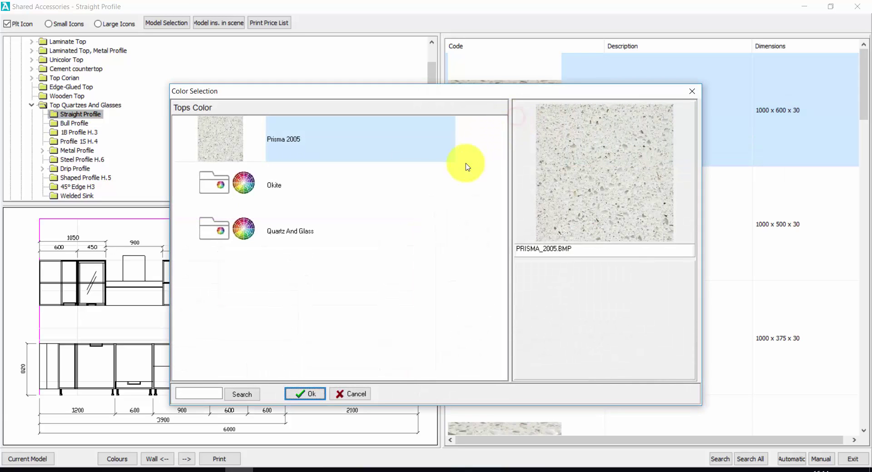
- Choose the Astro Black colour from Quartz And Glass for the worktop
{"action": "double_click", "coordinate": [285, 227]}
{"action": "left_click", "coordinate": [313, 255]}
{"action": "scroll", "coordinate": [313, 259], "scroll_direction": "down", "scroll_amount": 10}
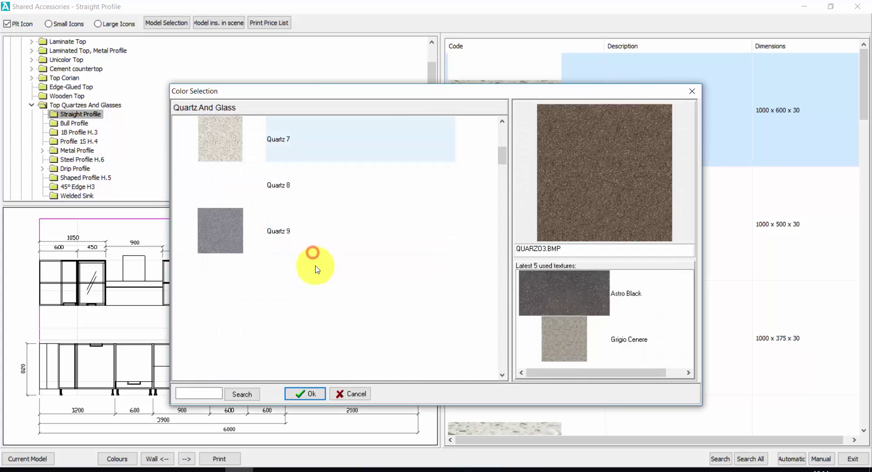
{"action": "scroll", "coordinate": [314, 281], "scroll_direction": "down", "scroll_amount": 3}
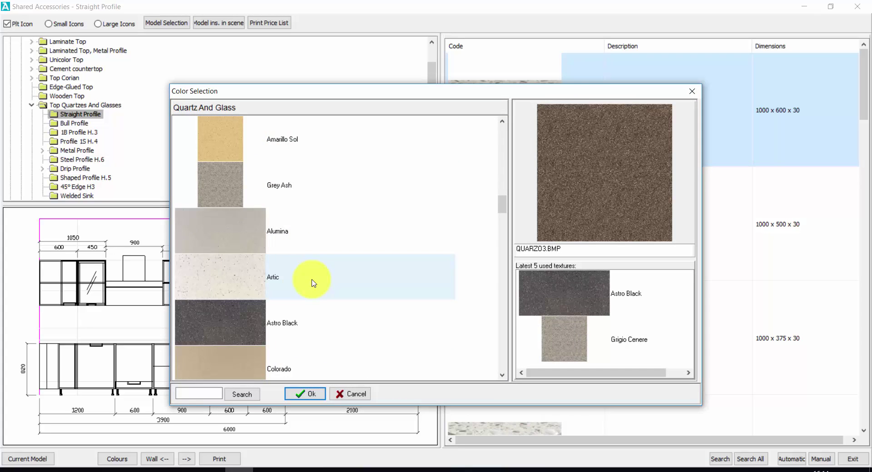
{"action": "left_click", "coordinate": [264, 325]}
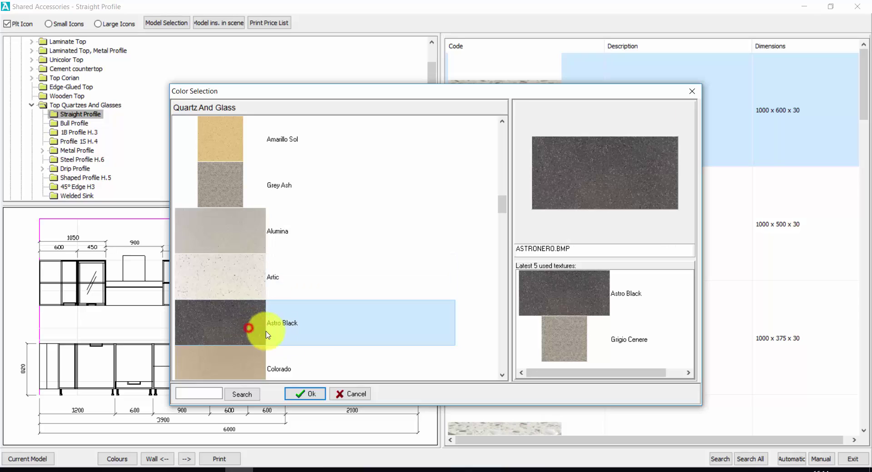
{"action": "left_click", "coordinate": [307, 394]}
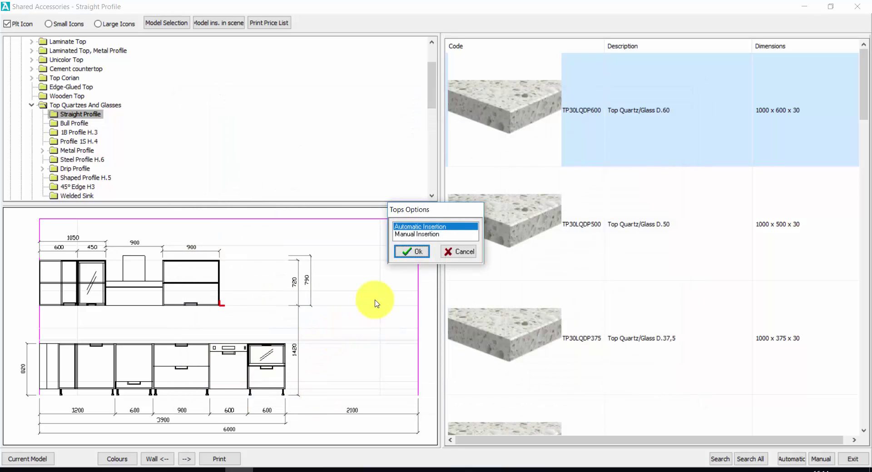
- Insert the worktop over the base units with Automatic Insertion and a thickness of 35 mm
{"action": "left_click", "coordinate": [406, 252]}
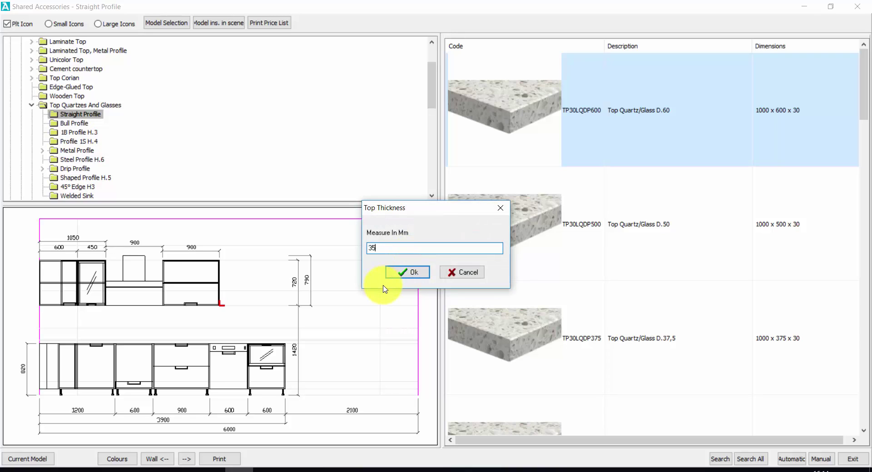
{"action": "left_click", "coordinate": [393, 273]}
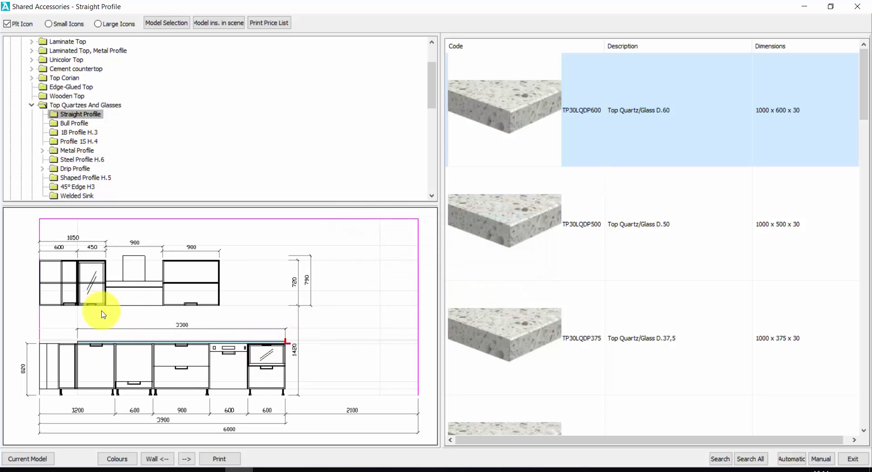
- Check the inserted worktop on the adjacent walls and return to the wall with the hood
{"action": "left_click", "coordinate": [167, 460]}
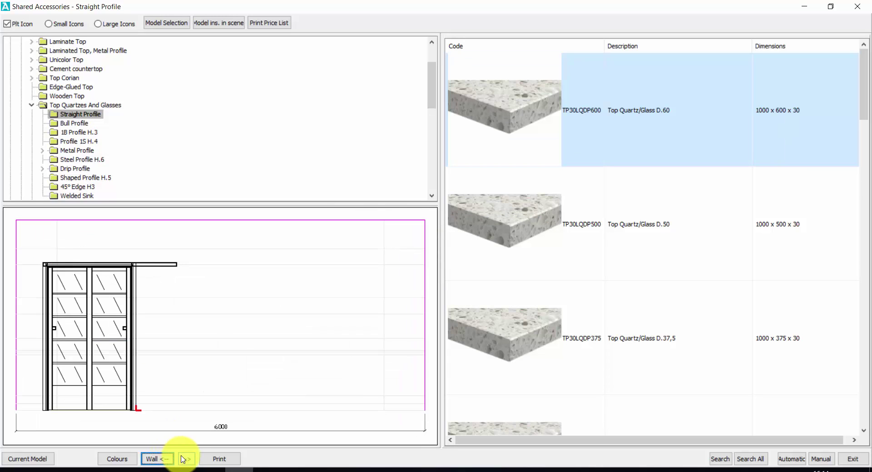
{"action": "left_click", "coordinate": [185, 458]}
{"action": "left_click", "coordinate": [187, 460]}
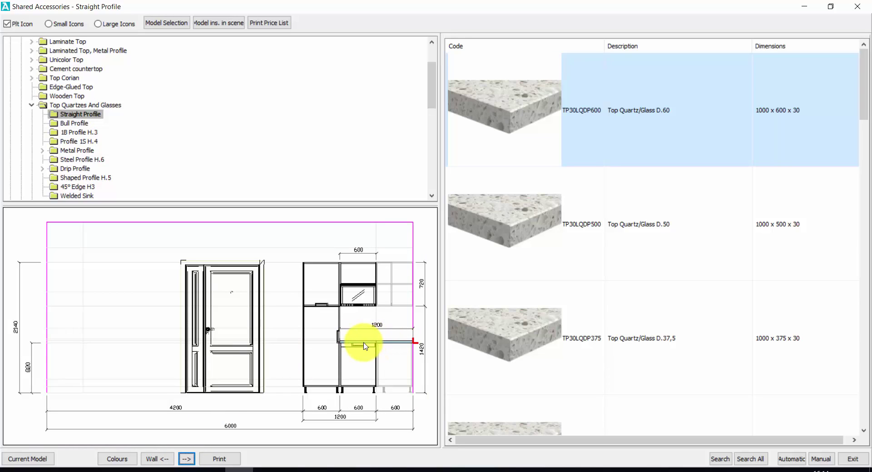
{"action": "left_click", "coordinate": [166, 460]}
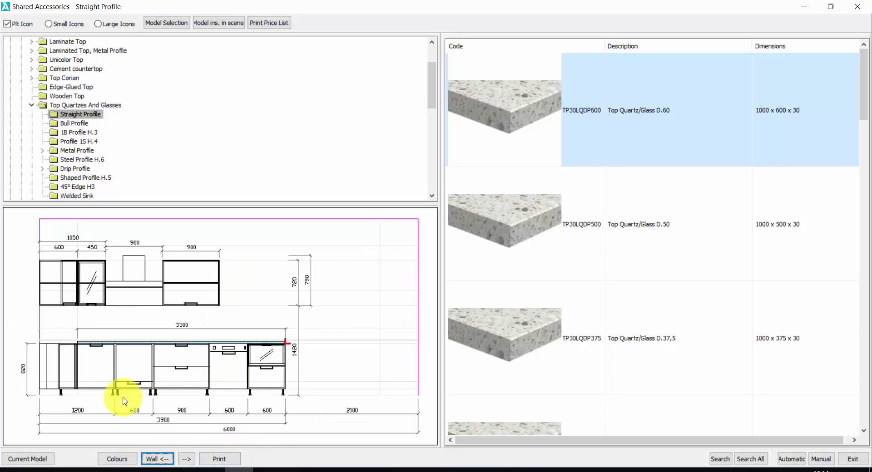
- Open the Plinth category under Linear Elements For Kitchen in the shared accessories
{"action": "left_click", "coordinate": [33, 106]}
{"action": "scroll", "coordinate": [23, 96], "scroll_direction": "up", "scroll_amount": 2}
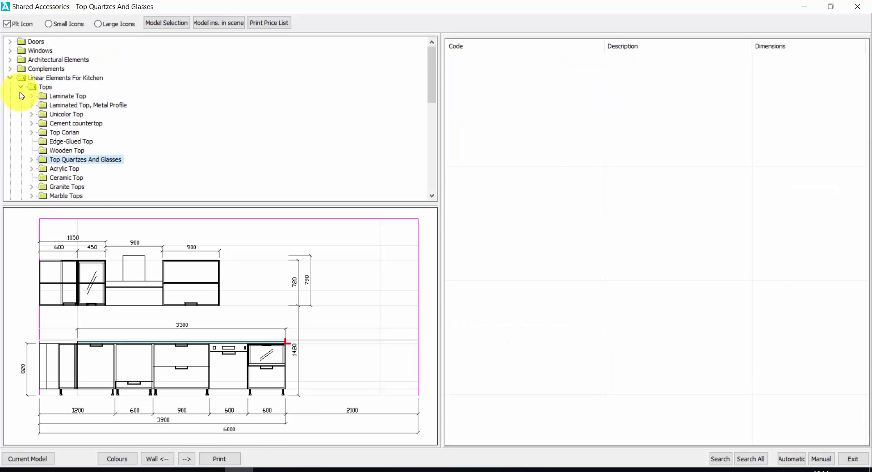
{"action": "left_click", "coordinate": [21, 88]}
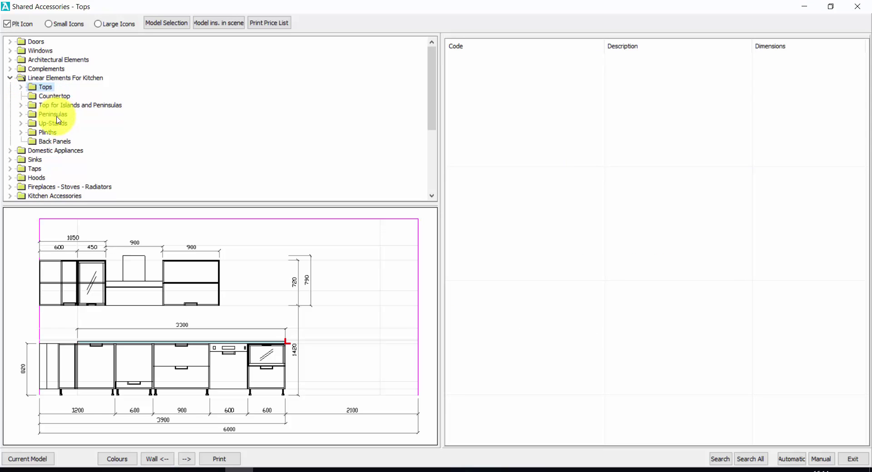
{"action": "left_click", "coordinate": [21, 132]}
{"action": "left_click", "coordinate": [56, 142]}
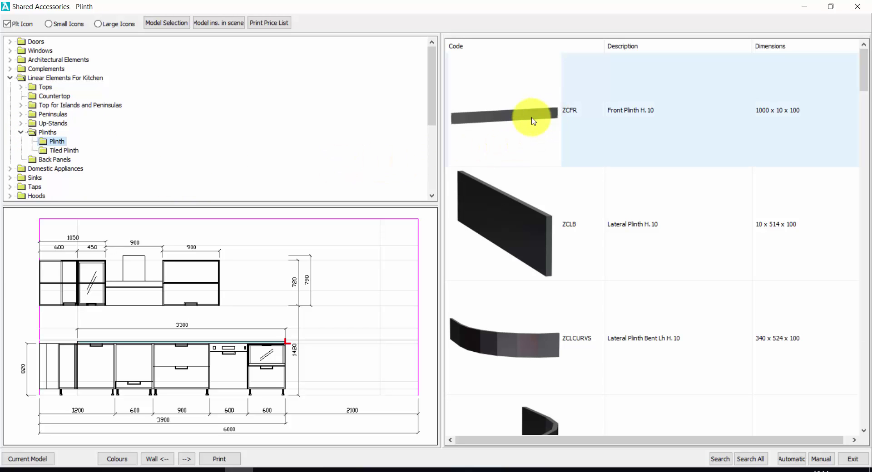
- Insert the Front Plinth H.10 (ZCFR) in Aluminium under the base units with Automatic Insertion and check it on the adjacent wall
{"action": "double_click", "coordinate": [534, 121]}
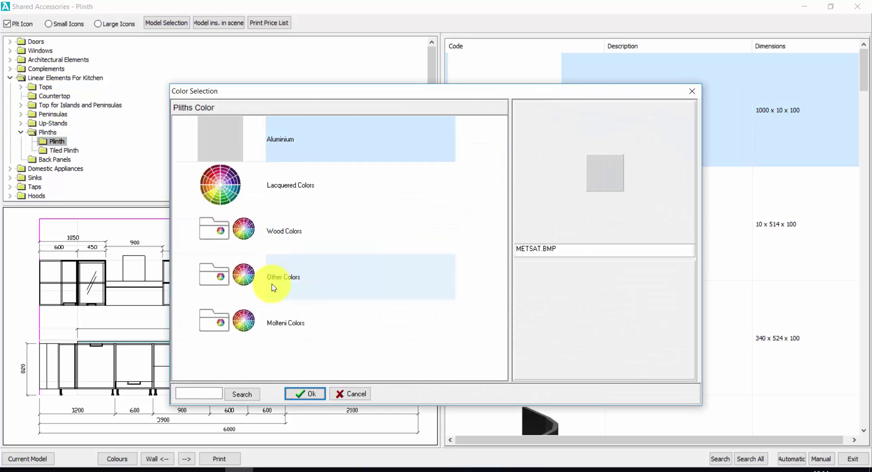
{"action": "double_click", "coordinate": [283, 141]}
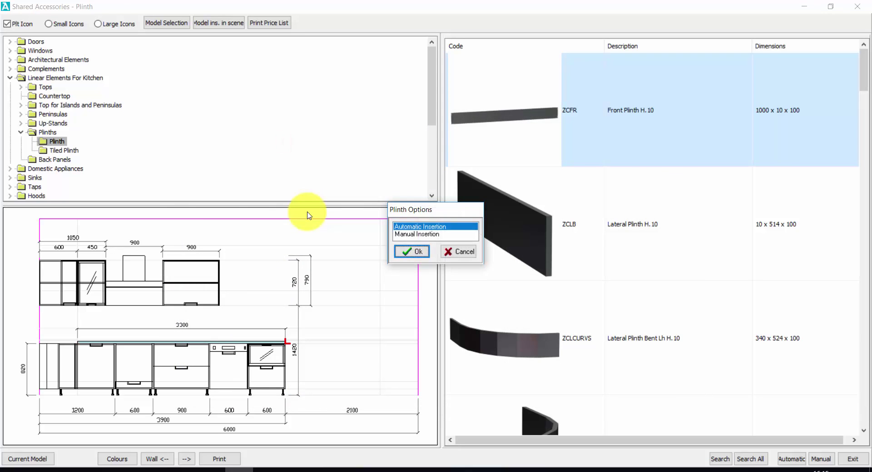
{"action": "left_click", "coordinate": [411, 252]}
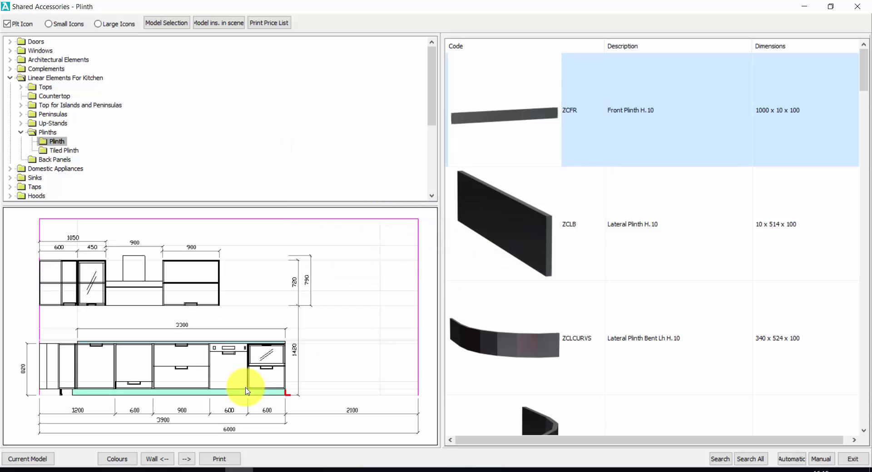
{"action": "left_click", "coordinate": [187, 459]}
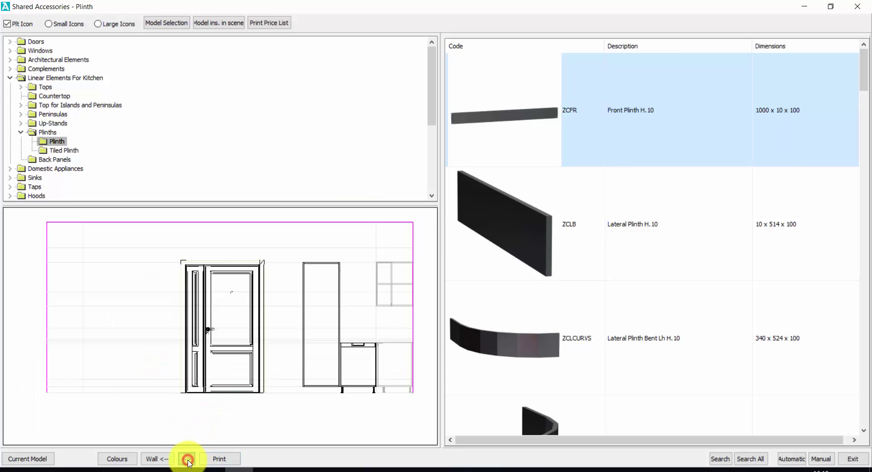
{"action": "left_click", "coordinate": [165, 460]}
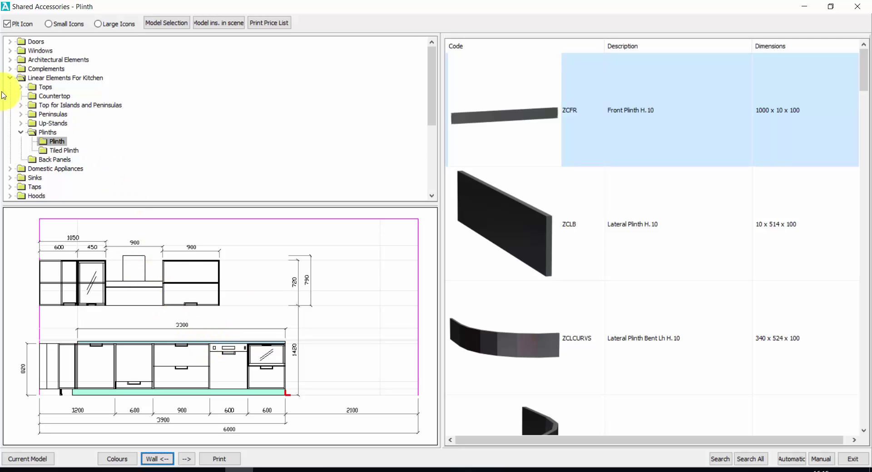
- Start inserting the Oven 60cm FO60MOD from Domestic Appliances at the lower corner of the 600 mm base unit beneath the hood
{"action": "left_click", "coordinate": [10, 79]}
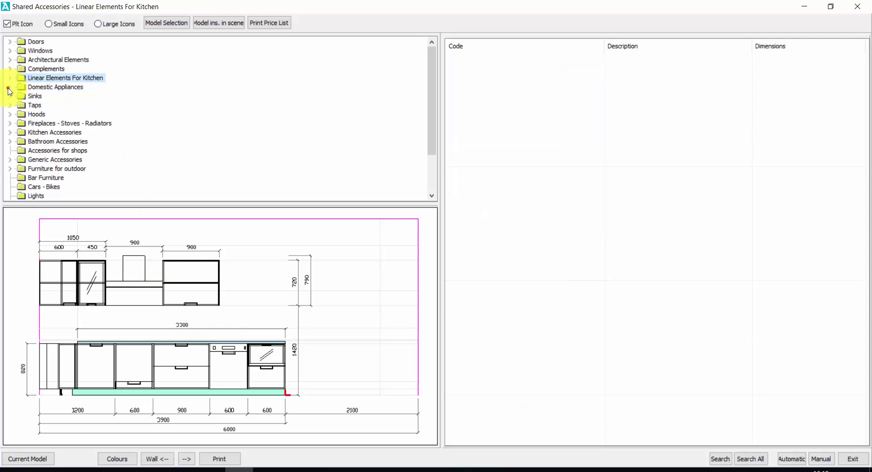
{"action": "left_click", "coordinate": [9, 88]}
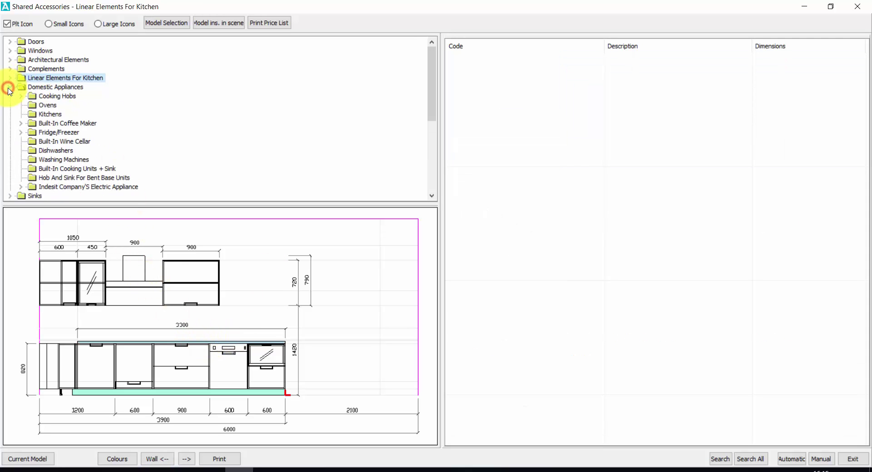
{"action": "left_click", "coordinate": [51, 107]}
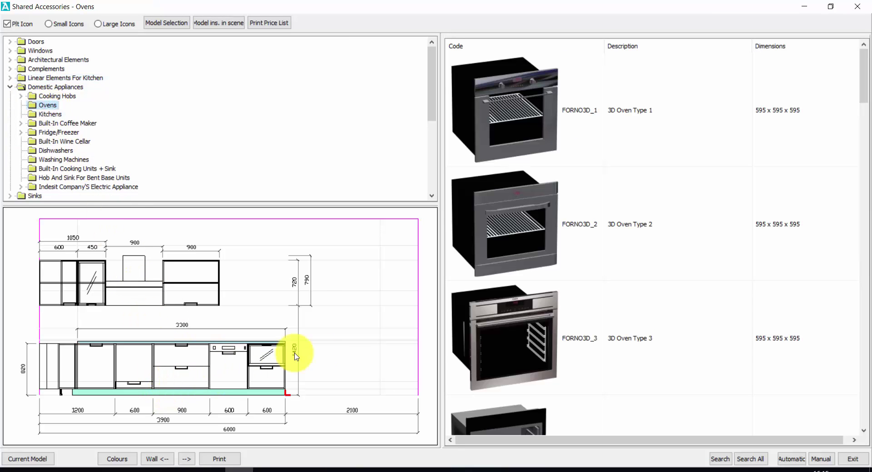
{"action": "left_click", "coordinate": [118, 397]}
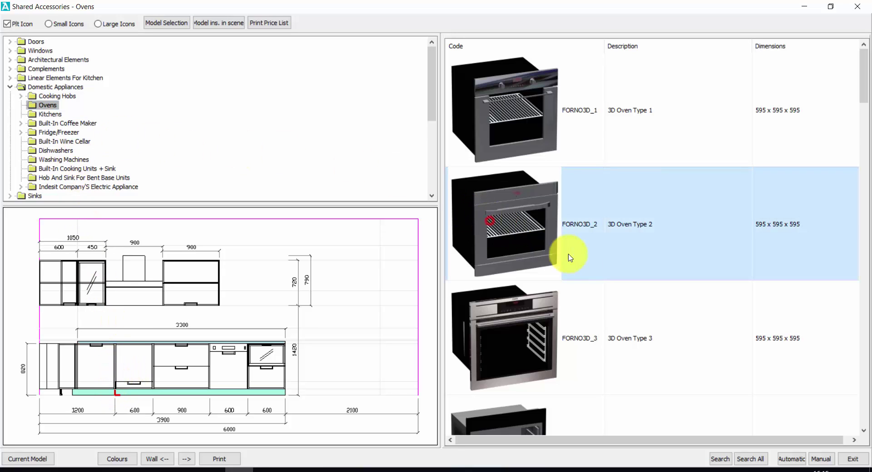
{"action": "scroll", "coordinate": [586, 273], "scroll_direction": "down", "scroll_amount": 5}
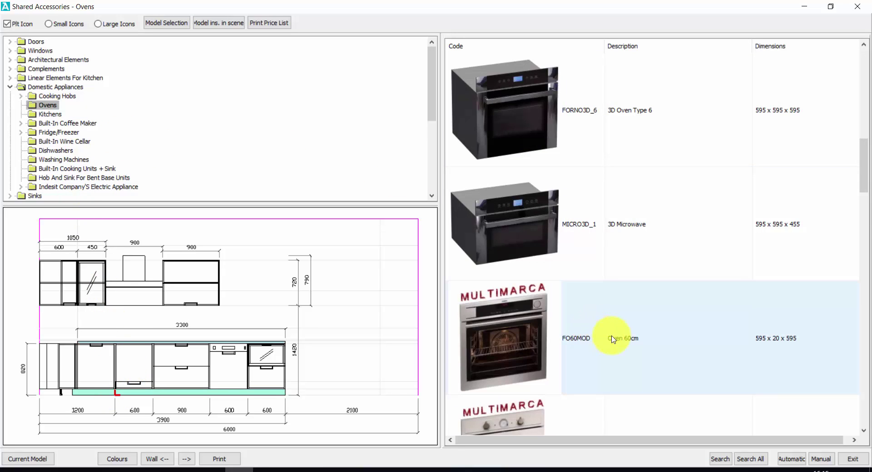
{"action": "left_click", "coordinate": [611, 338]}
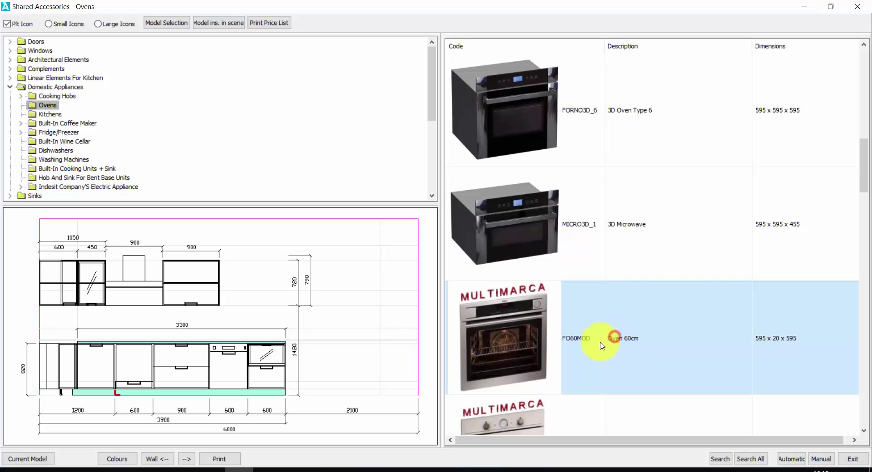
{"action": "double_click", "coordinate": [572, 337]}
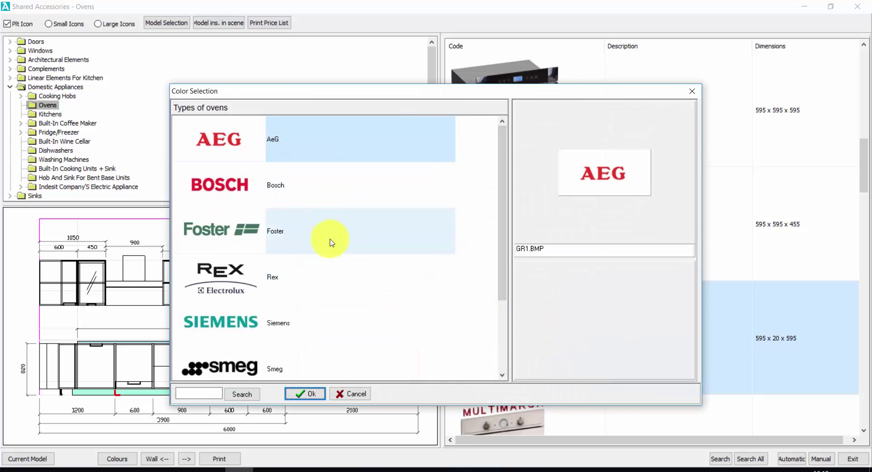
- Compare the available oven brands and fit a Foster Multifunction Oven with a black front into the base unit
{"action": "left_click", "coordinate": [334, 225]}
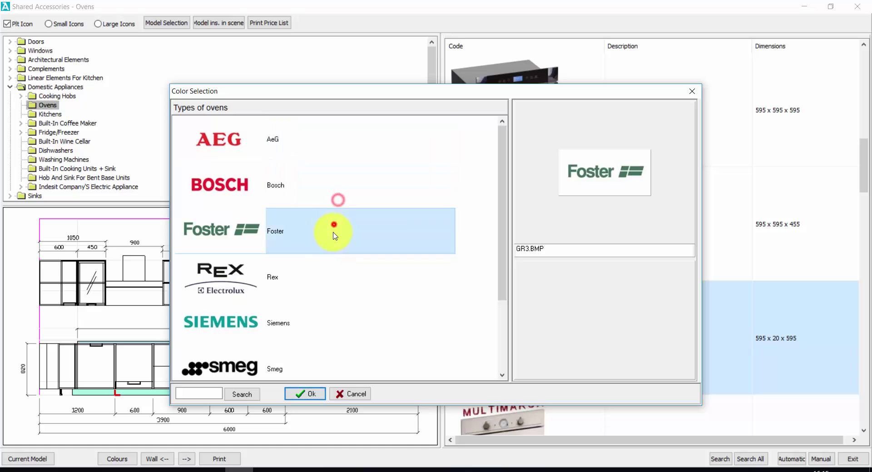
{"action": "left_click", "coordinate": [334, 279]}
{"action": "left_click", "coordinate": [341, 324]}
{"action": "scroll", "coordinate": [351, 321], "scroll_direction": "down", "scroll_amount": 2}
{"action": "scroll", "coordinate": [349, 315], "scroll_direction": "up", "scroll_amount": 2}
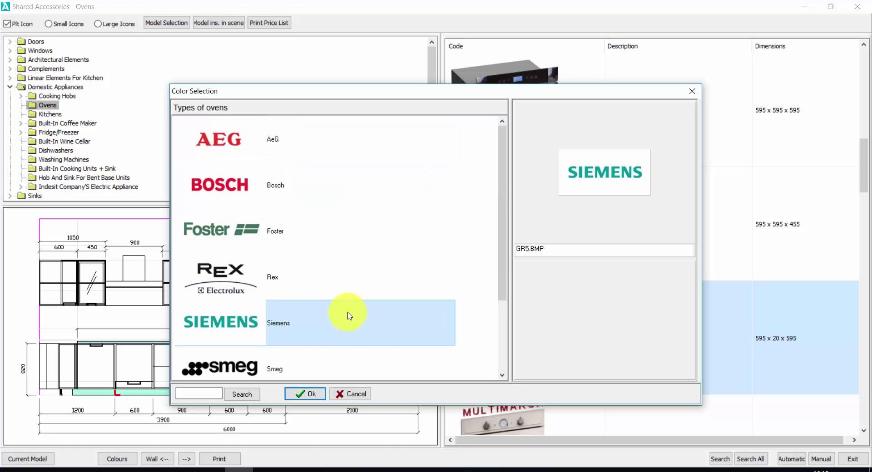
{"action": "double_click", "coordinate": [274, 230]}
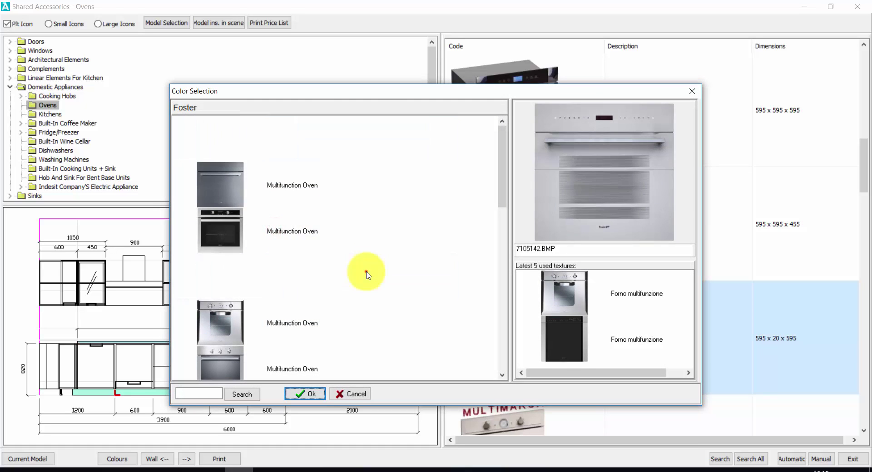
{"action": "left_click", "coordinate": [366, 275]}
{"action": "scroll", "coordinate": [363, 277], "scroll_direction": "down", "scroll_amount": 4}
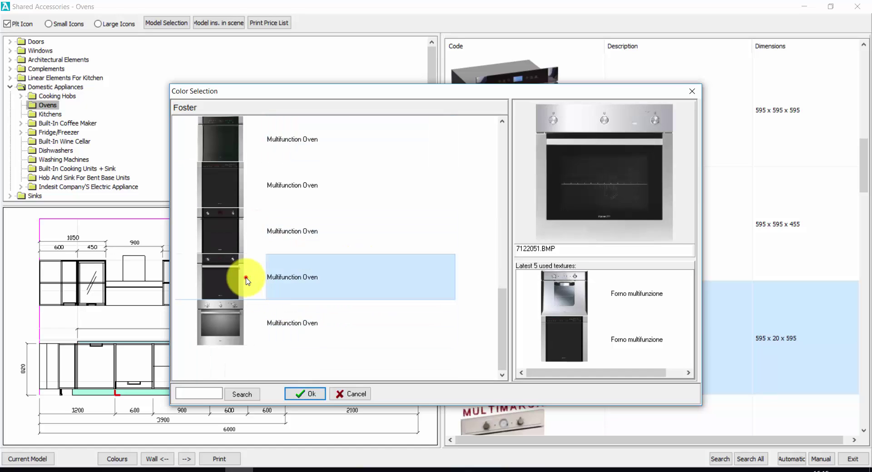
{"action": "left_click", "coordinate": [246, 279]}
{"action": "double_click", "coordinate": [282, 284]}
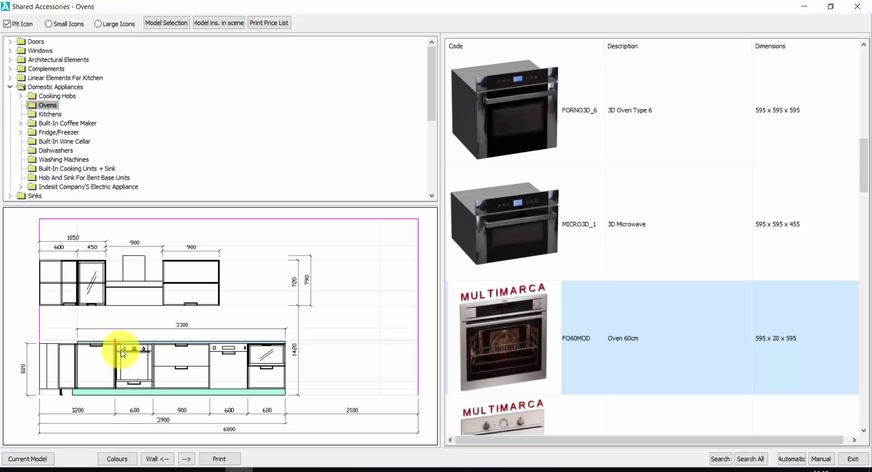
- Start inserting Hob 60 _PC601_ from the cooking hobs with different heating types, choosing Gas and the brand Rex
{"action": "left_click", "coordinate": [20, 96]}
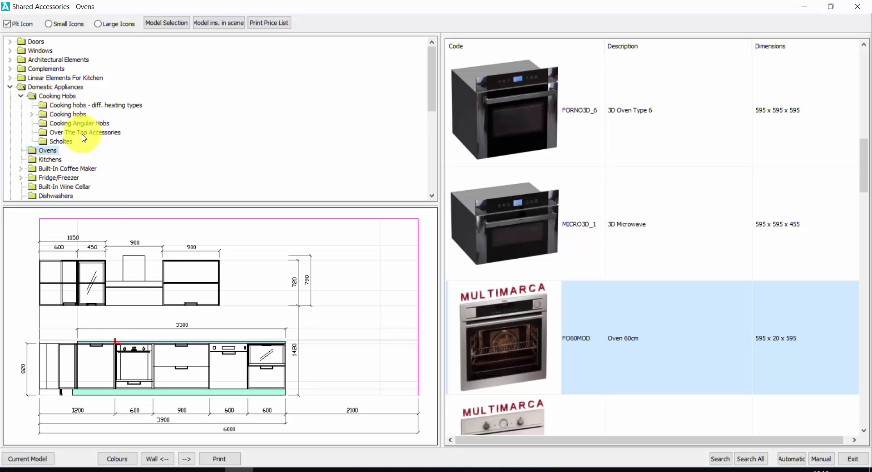
{"action": "left_click", "coordinate": [72, 105]}
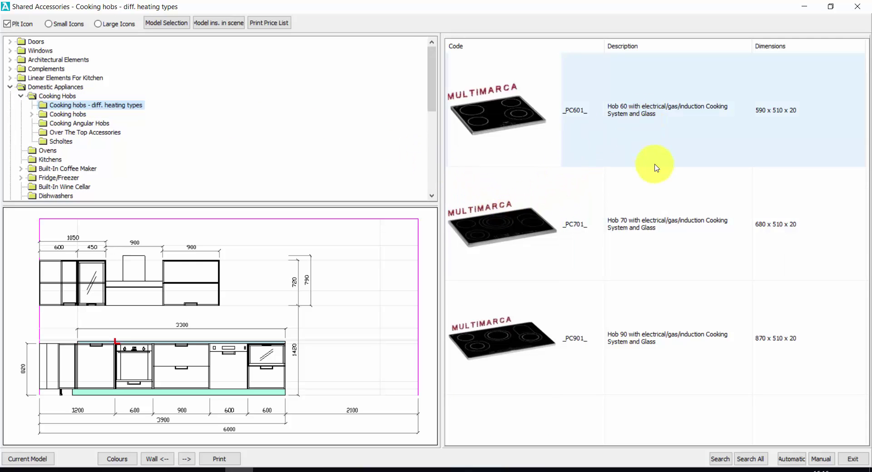
{"action": "double_click", "coordinate": [518, 112]}
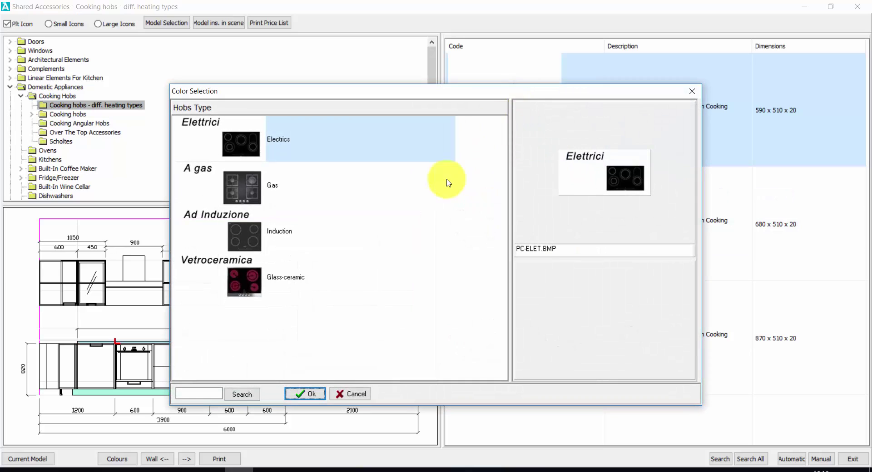
{"action": "double_click", "coordinate": [279, 190]}
{"action": "left_click", "coordinate": [282, 284]}
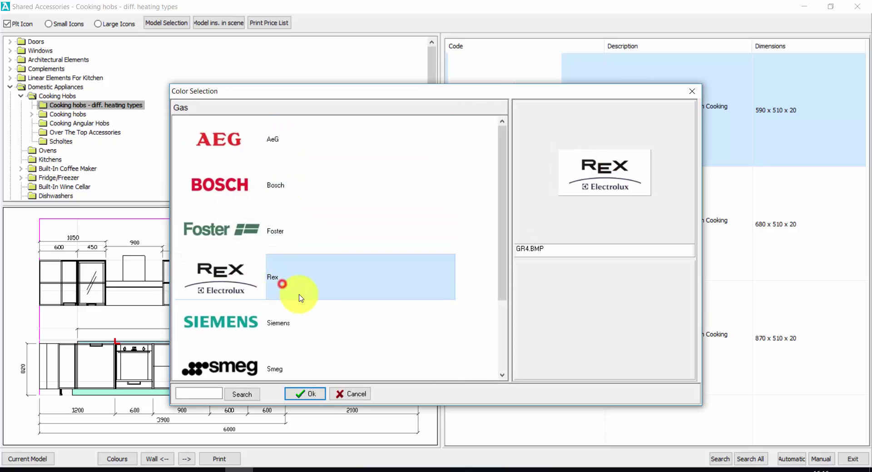
{"action": "left_click", "coordinate": [319, 288]}
- Select Gas Hob - 4 Burners - Soft - Triple Crown - 60 Cm and place it Centered On Base Unit above the oven
{"action": "scroll", "coordinate": [297, 250], "scroll_direction": "down", "scroll_amount": 5}
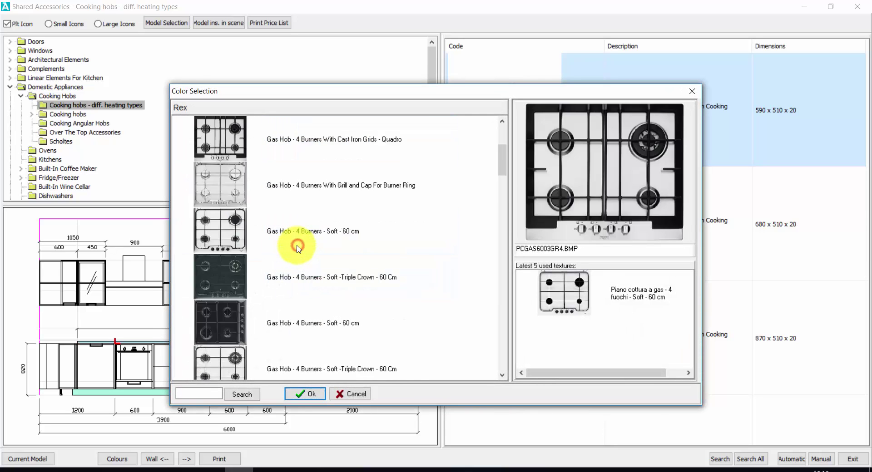
{"action": "scroll", "coordinate": [290, 266], "scroll_direction": "up", "scroll_amount": 3}
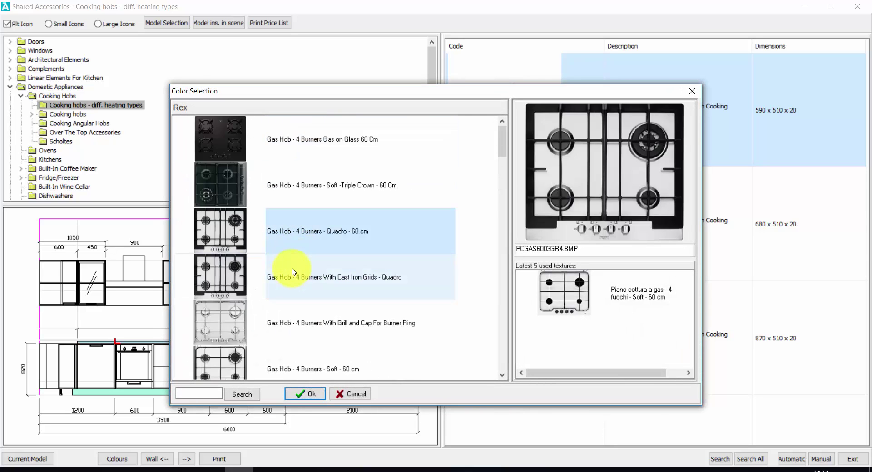
{"action": "left_click", "coordinate": [222, 184]}
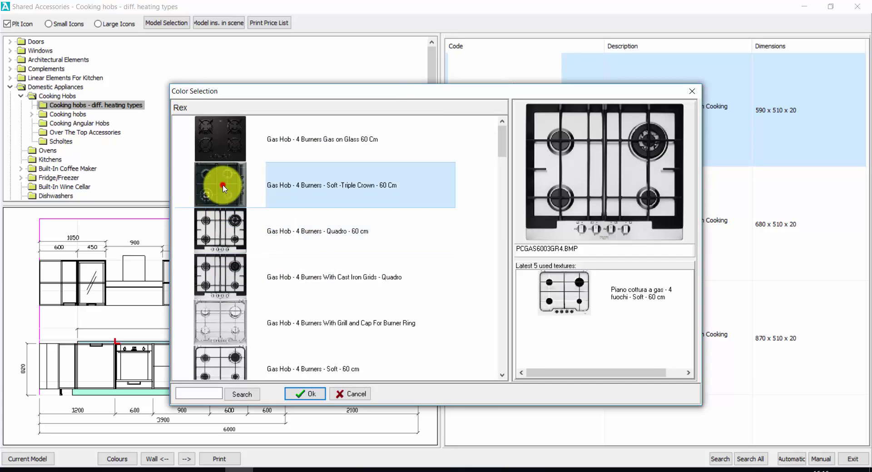
{"action": "left_click", "coordinate": [306, 395]}
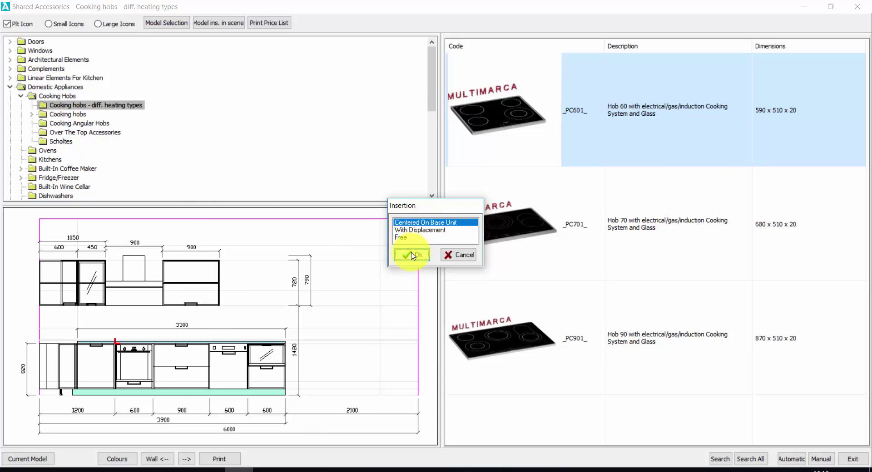
{"action": "left_click", "coordinate": [411, 256]}
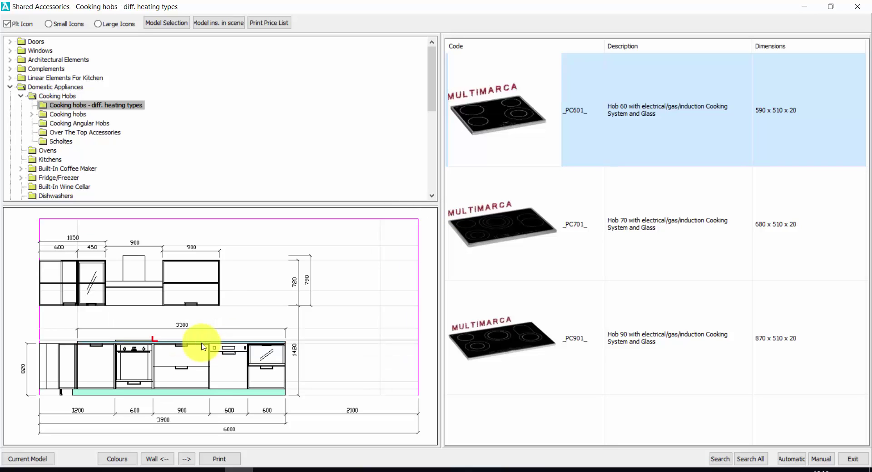
- On the adjacent wall, set the insertion point at the base unit's upper corner beside the tall unit and list stainless steel sinks with one bowl and drainer
{"action": "left_click", "coordinate": [186, 461]}
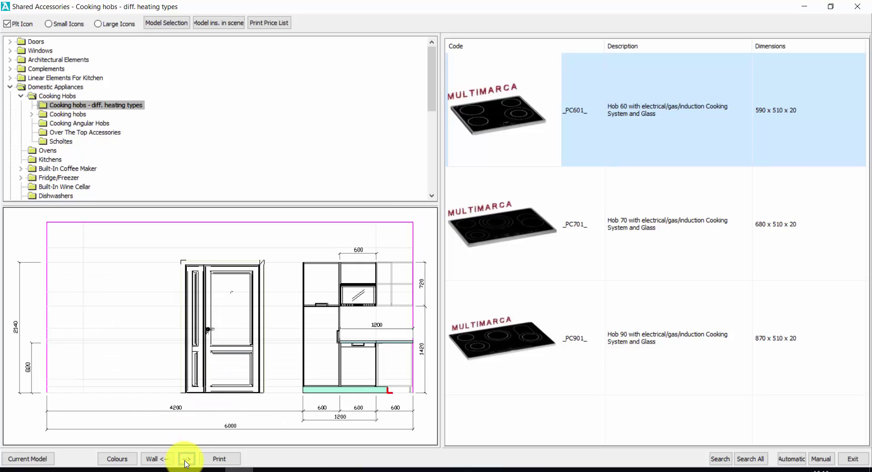
{"action": "left_click", "coordinate": [342, 341]}
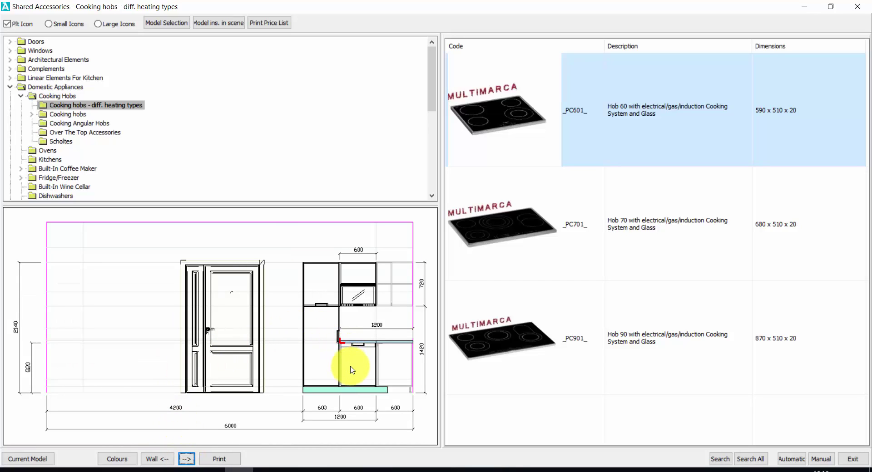
{"action": "left_click", "coordinate": [10, 87]}
{"action": "left_click", "coordinate": [10, 96]}
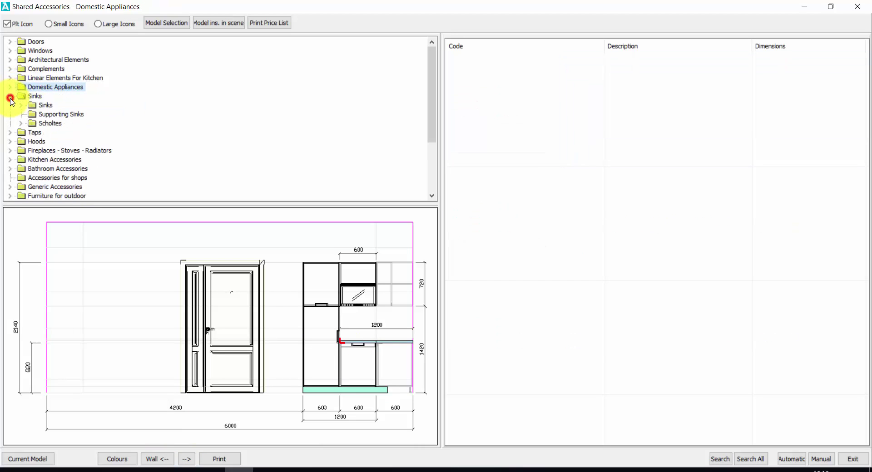
{"action": "left_click", "coordinate": [21, 105]}
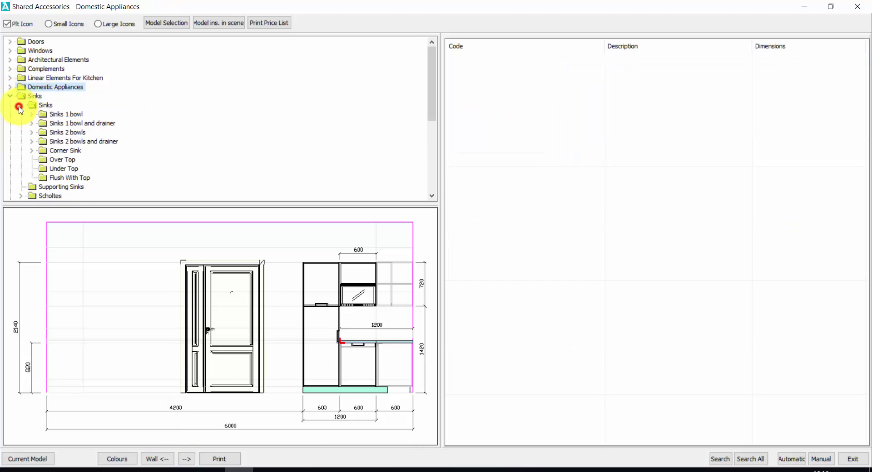
{"action": "left_click", "coordinate": [71, 161]}
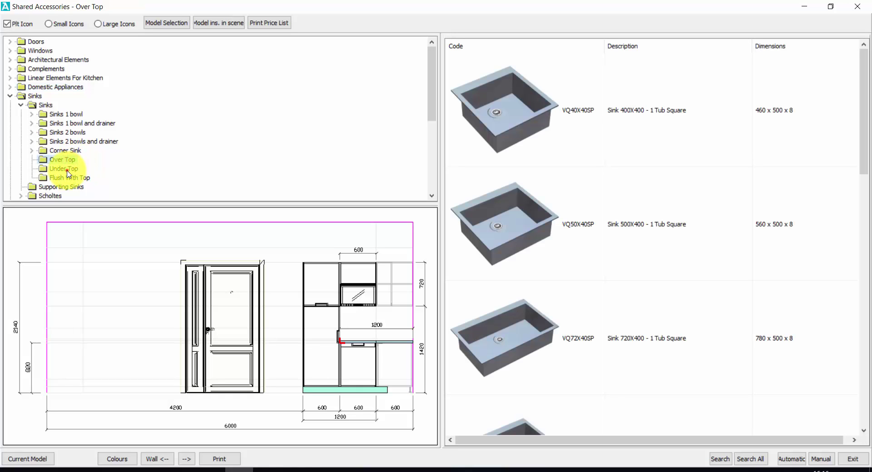
{"action": "left_click", "coordinate": [67, 170]}
{"action": "left_click", "coordinate": [67, 177]}
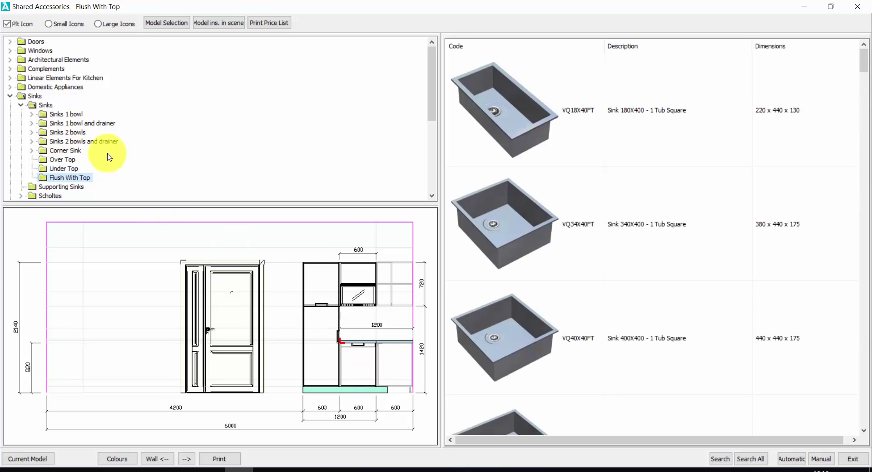
{"action": "left_click", "coordinate": [31, 123]}
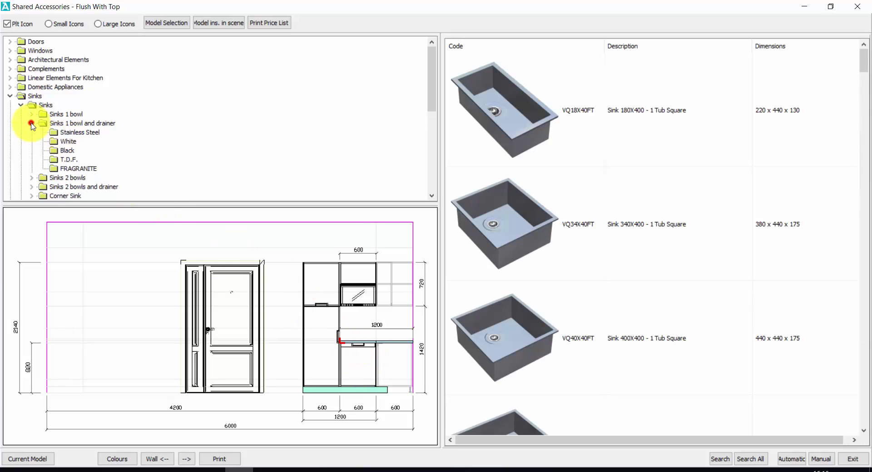
{"action": "left_click", "coordinate": [93, 136]}
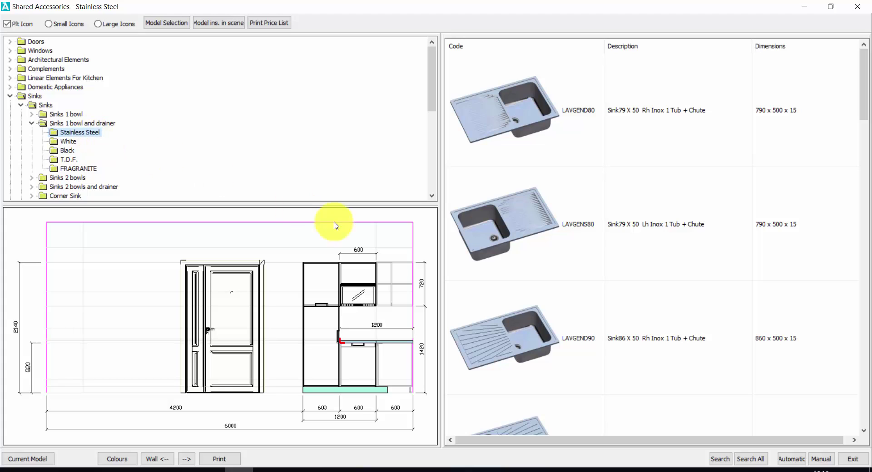
- Insert the Sinks 86 X 50 Lh 1 Bathtub 45 + drip Inox using Bowls Centered On Base Unit
{"action": "left_click", "coordinate": [584, 311]}
{"action": "scroll", "coordinate": [589, 316], "scroll_direction": "down", "scroll_amount": 5}
{"action": "scroll", "coordinate": [592, 320], "scroll_direction": "up", "scroll_amount": 5}
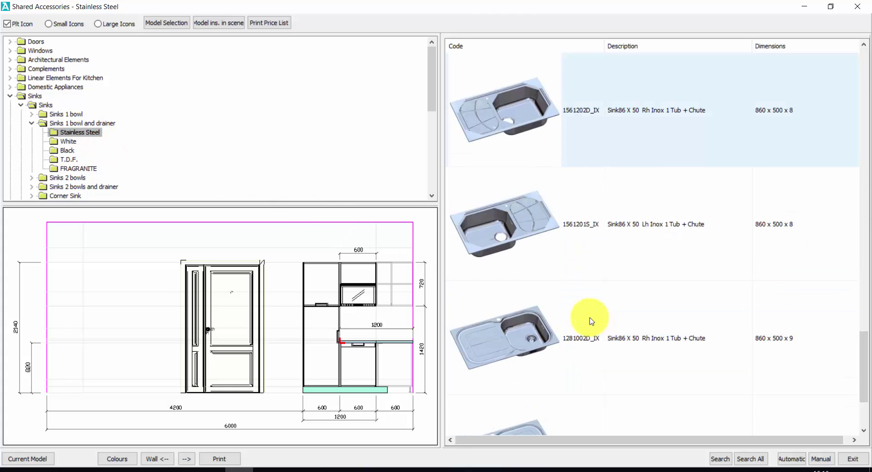
{"action": "mouse_move", "coordinate": [592, 321]}
{"action": "left_mouse_down"}
{"action": "mouse_move", "coordinate": [335, 343]}
{"action": "mouse_move", "coordinate": [395, 334]}
{"action": "mouse_move", "coordinate": [382, 342]}
{"action": "mouse_move", "coordinate": [317, 331]}
{"action": "left_mouse_up"}
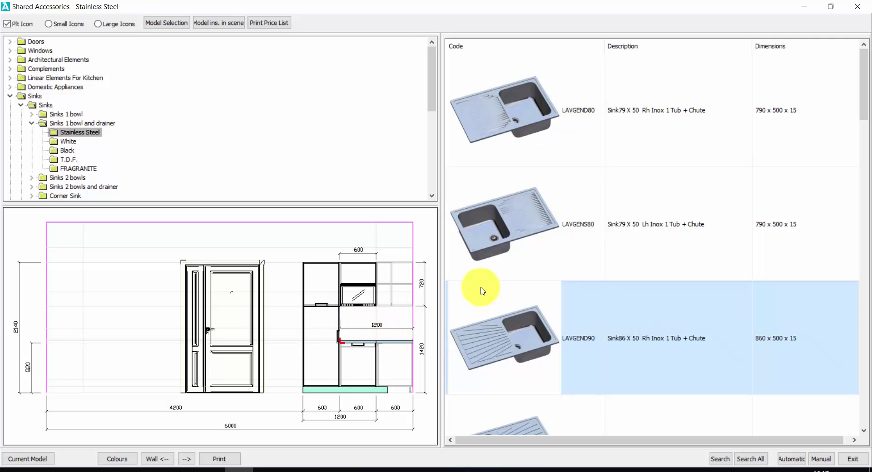
{"action": "left_click", "coordinate": [496, 230]}
{"action": "scroll", "coordinate": [585, 298], "scroll_direction": "down", "scroll_amount": 3}
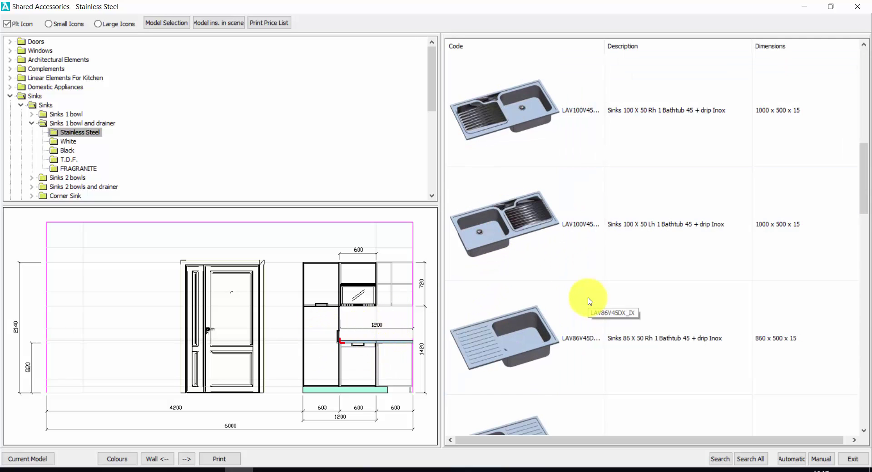
{"action": "left_click", "coordinate": [541, 249]}
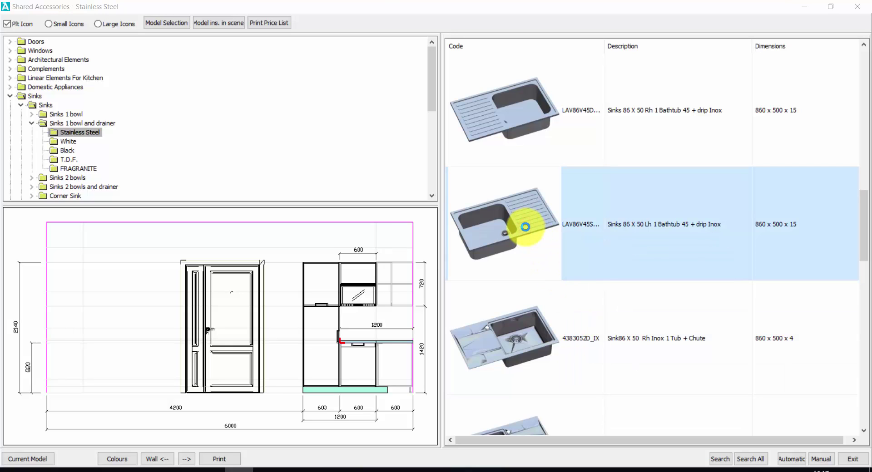
{"action": "double_click", "coordinate": [525, 227]}
{"action": "left_click", "coordinate": [412, 227]}
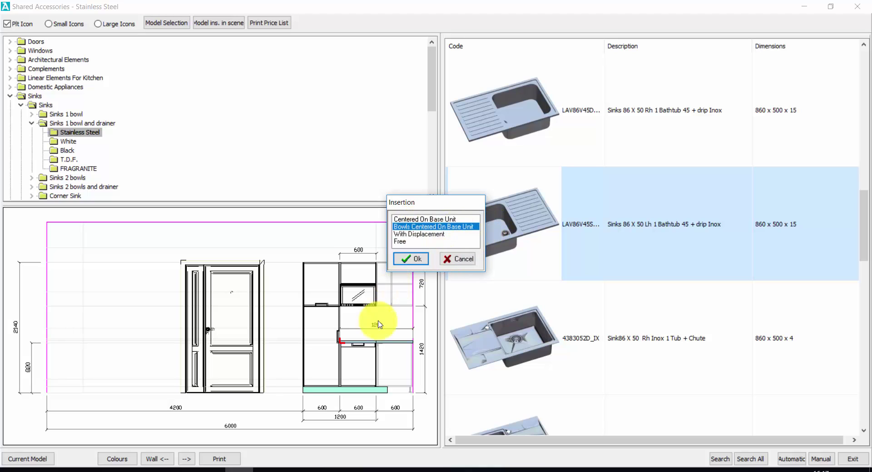
{"action": "left_click", "coordinate": [412, 258]}
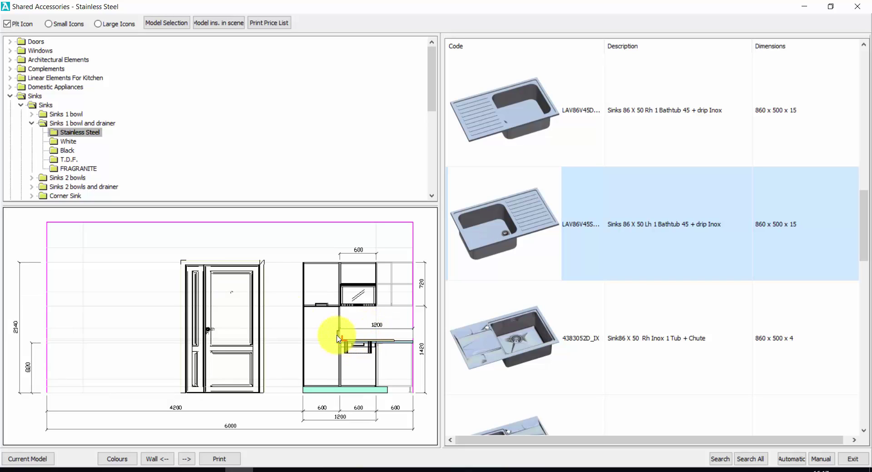
- Insert the RUQU10 Source Steel Polished Steel tap from Taps Quadro at the sink
{"action": "left_click", "coordinate": [9, 96]}
{"action": "left_click", "coordinate": [9, 106]}
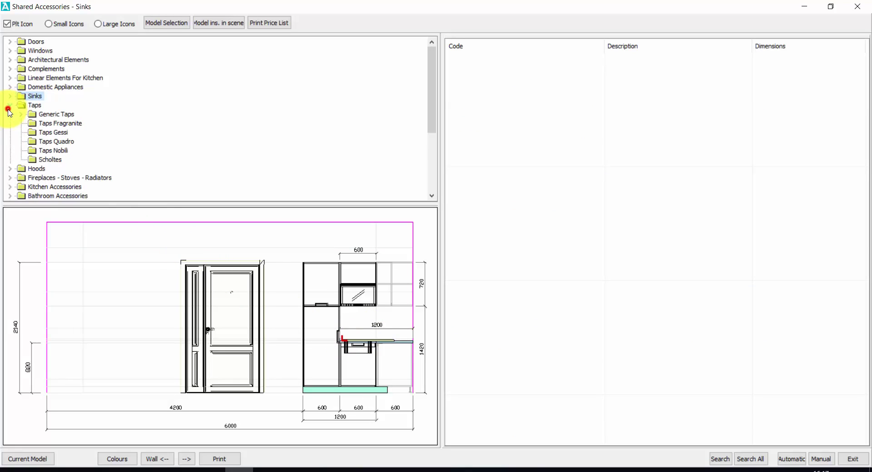
{"action": "left_click", "coordinate": [54, 132]}
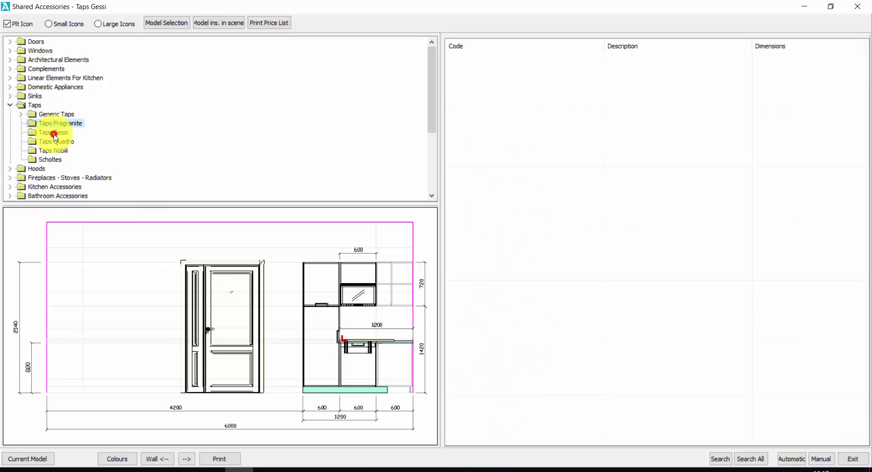
{"action": "left_click", "coordinate": [59, 142]}
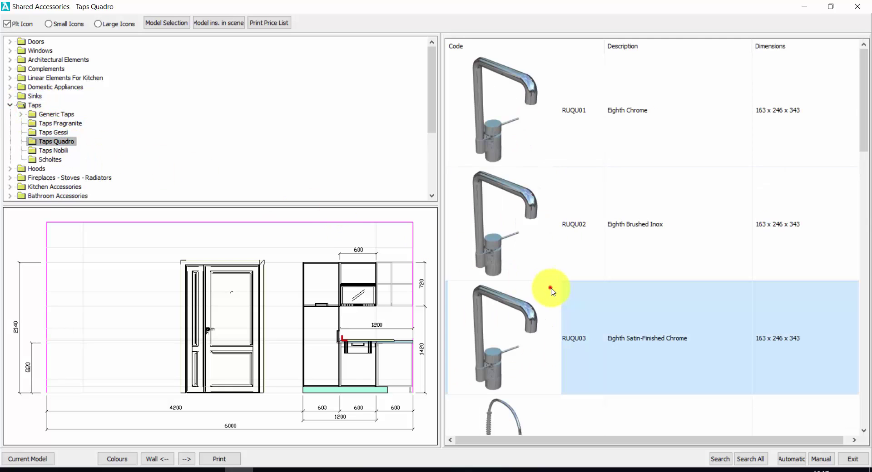
{"action": "scroll", "coordinate": [552, 291], "scroll_direction": "down", "scroll_amount": 4}
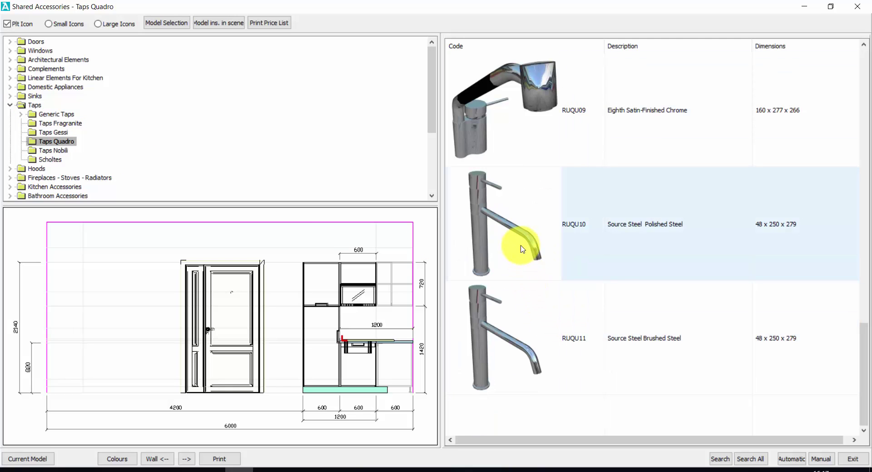
{"action": "left_click", "coordinate": [520, 244]}
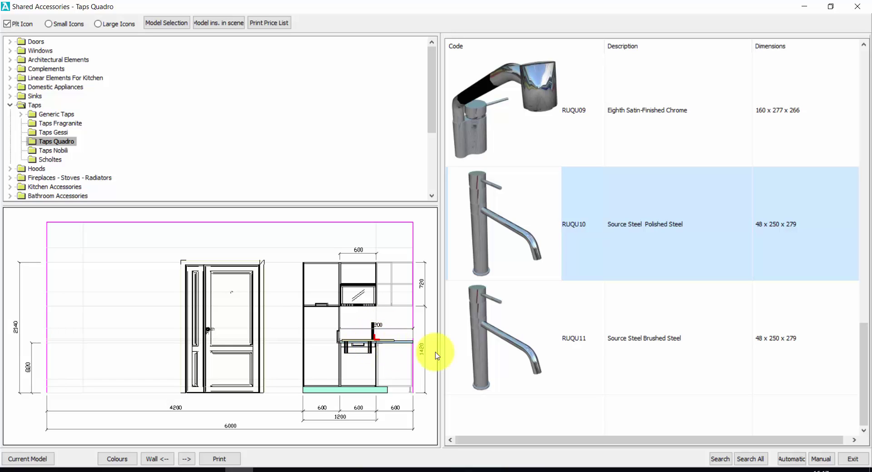
- Return to the 3D scene and cut the hole for the sink in the worktop
{"action": "left_click", "coordinate": [849, 462]}
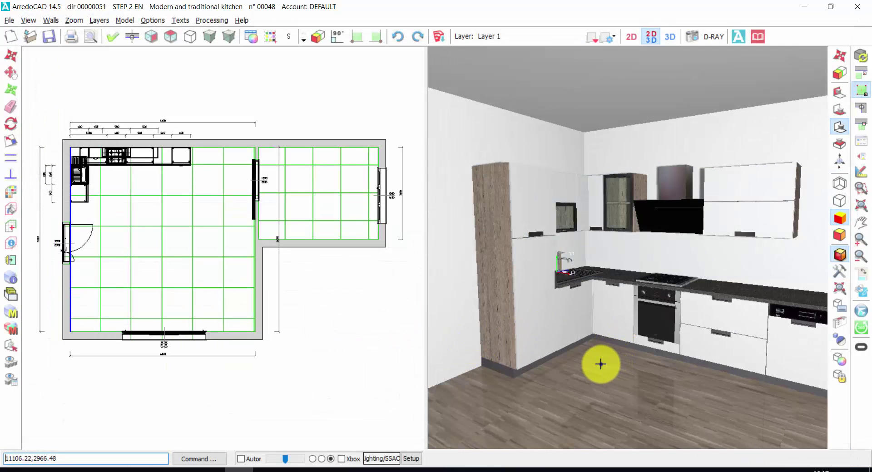
{"action": "left_click_drag", "start_coordinate": [604, 364], "coordinate": [628, 248]}
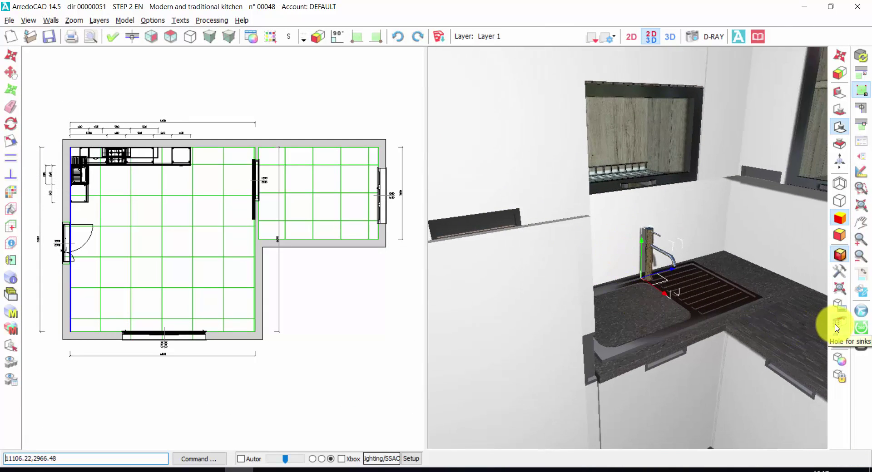
{"action": "left_click", "coordinate": [691, 321]}
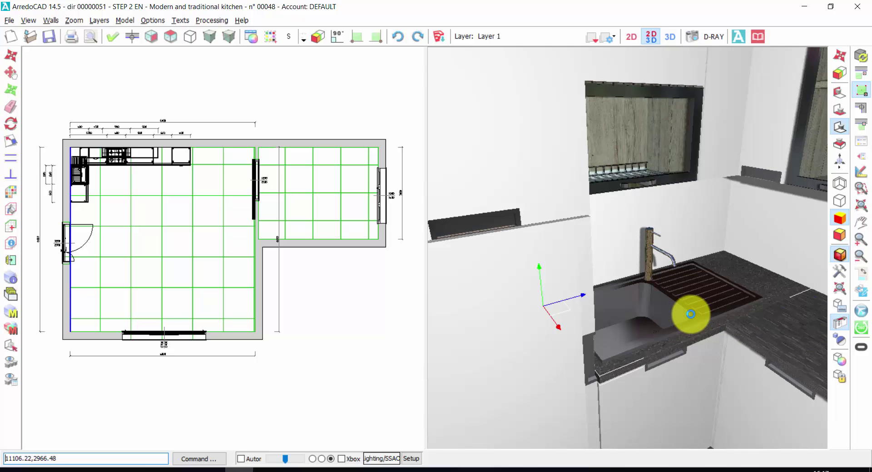
{"action": "left_click_drag", "start_coordinate": [627, 247], "coordinate": [628, 249]}
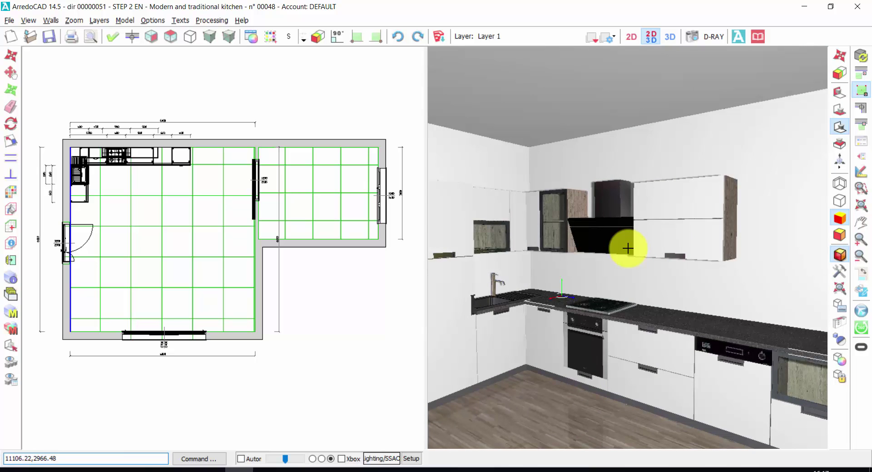
{"action": "left_click_drag", "start_coordinate": [627, 249], "coordinate": [628, 248]}
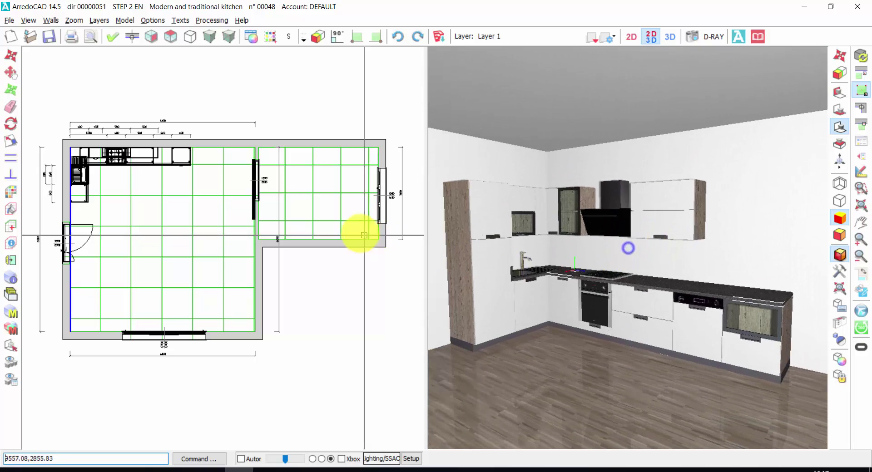
- Examine the kitchen table models among the Complements in the shared accessories catalogue
{"action": "left_click", "coordinate": [859, 143]}
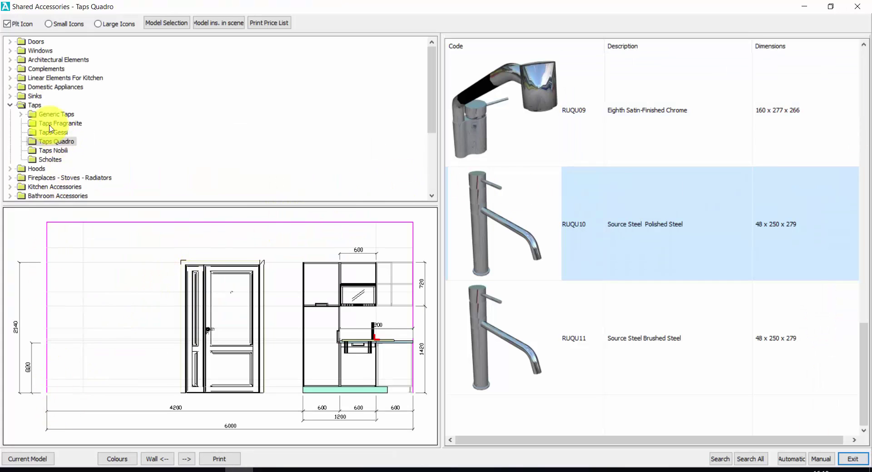
{"action": "left_click", "coordinate": [10, 105]}
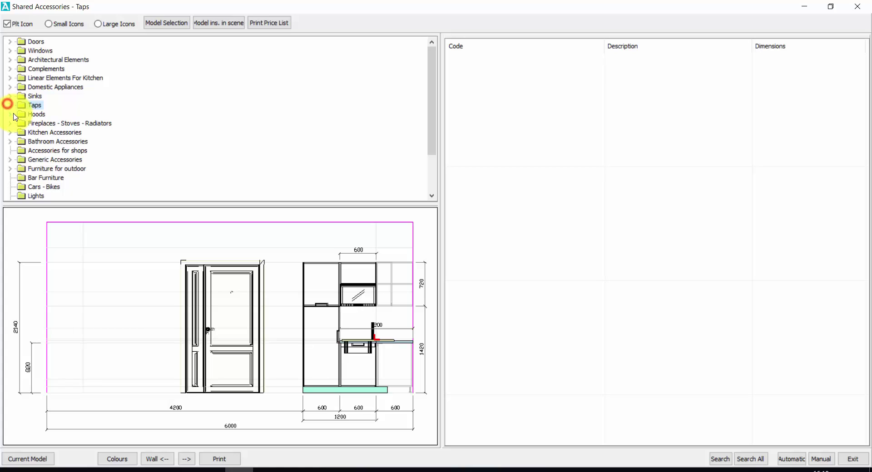
{"action": "left_click", "coordinate": [10, 68]}
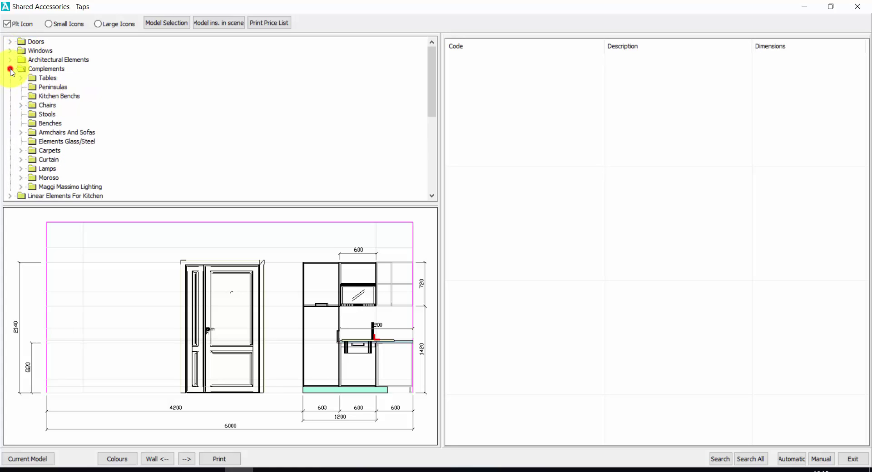
{"action": "left_click", "coordinate": [20, 78]}
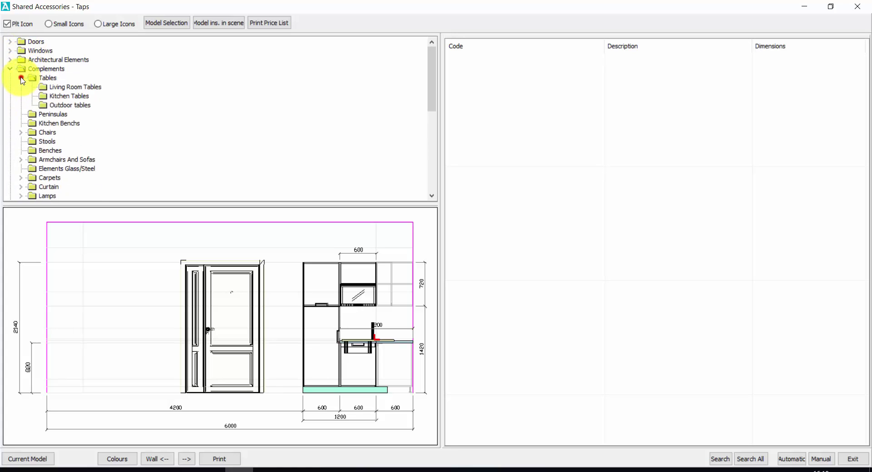
{"action": "left_click", "coordinate": [73, 97]}
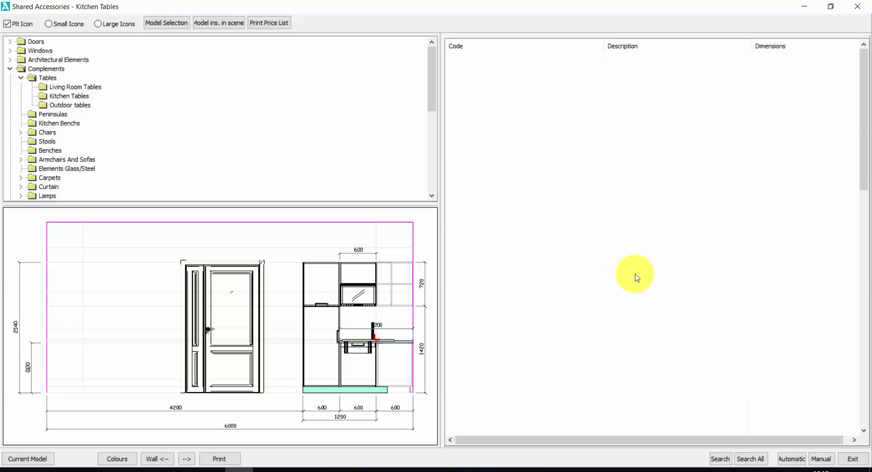
{"action": "left_click", "coordinate": [608, 222]}
{"action": "scroll", "coordinate": [613, 224], "scroll_direction": "down", "scroll_amount": 6}
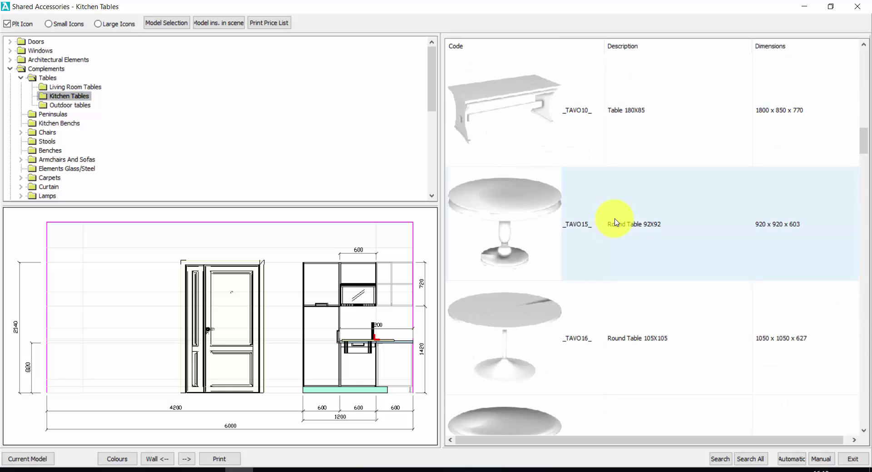
{"action": "scroll", "coordinate": [618, 228], "scroll_direction": "down", "scroll_amount": 5}
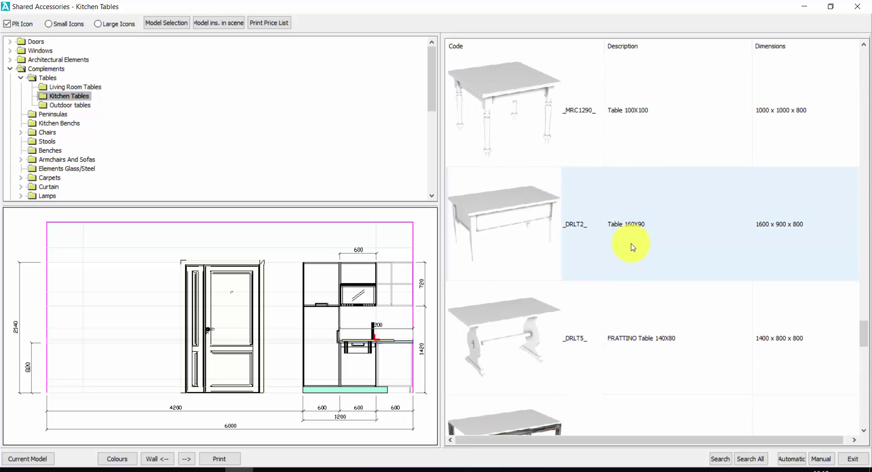
{"action": "scroll", "coordinate": [630, 245], "scroll_direction": "up", "scroll_amount": 4}
{"action": "scroll", "coordinate": [623, 247], "scroll_direction": "up", "scroll_amount": 5}
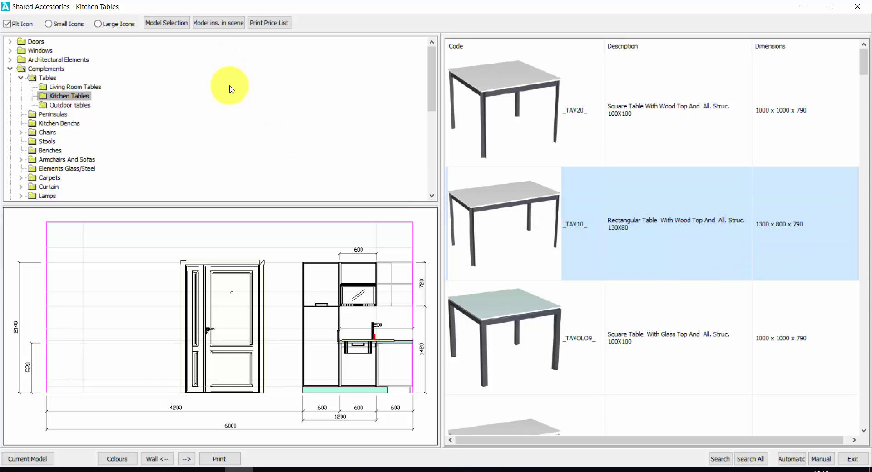
- Switch the furniture catalogue to the Cattelan model
{"action": "left_click", "coordinate": [176, 29]}
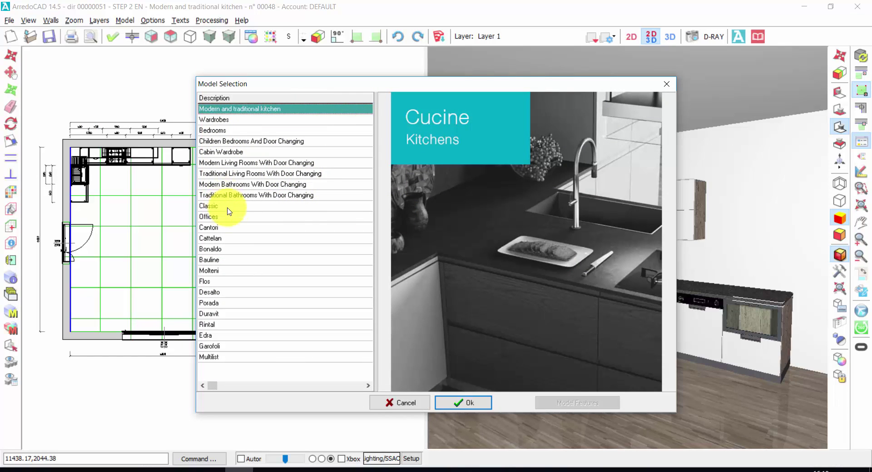
{"action": "left_click", "coordinate": [234, 240]}
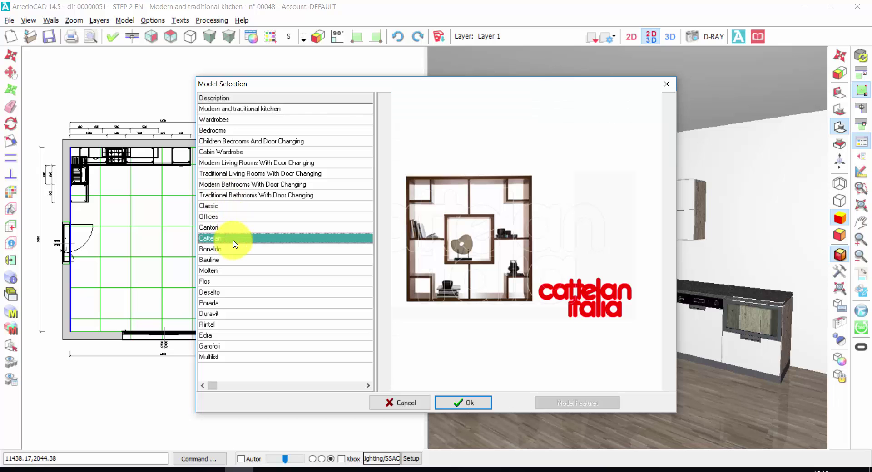
{"action": "left_click", "coordinate": [453, 404]}
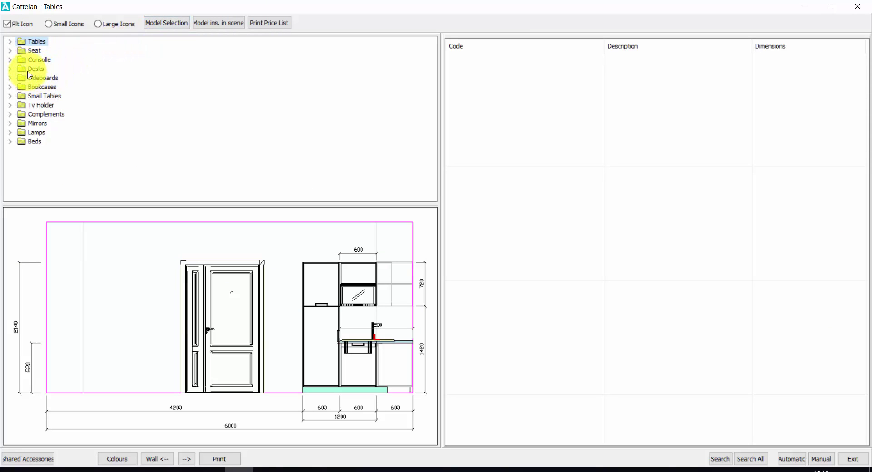
- Browse the Cattelan table models, including BORA BORA BISTROT and CORAL, and open the DOMINO range
{"action": "left_click", "coordinate": [10, 42]}
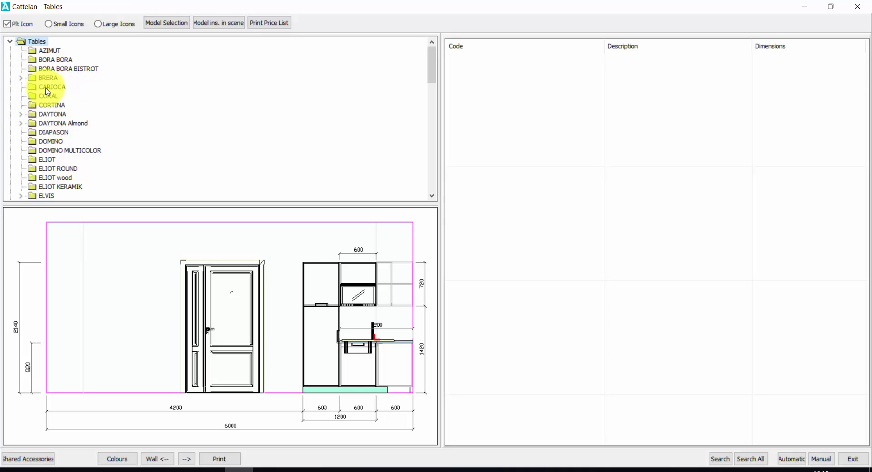
{"action": "left_click", "coordinate": [48, 60]}
{"action": "left_click", "coordinate": [49, 70]}
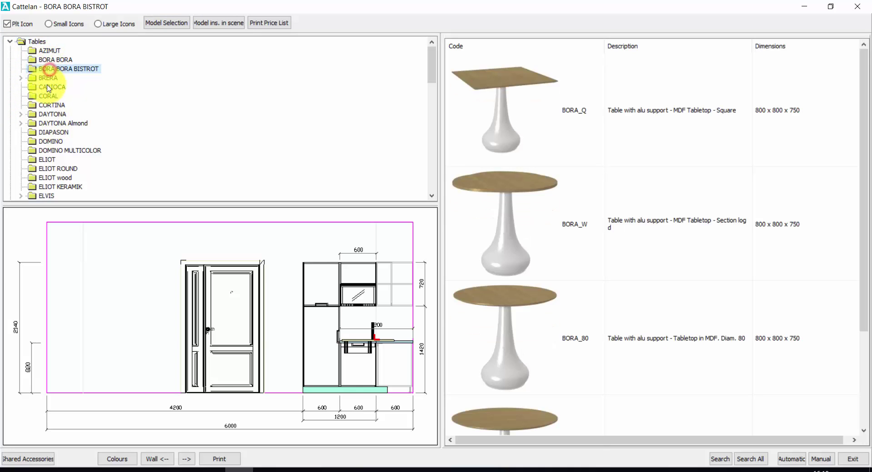
{"action": "left_click", "coordinate": [47, 86]}
{"action": "left_click", "coordinate": [47, 97]}
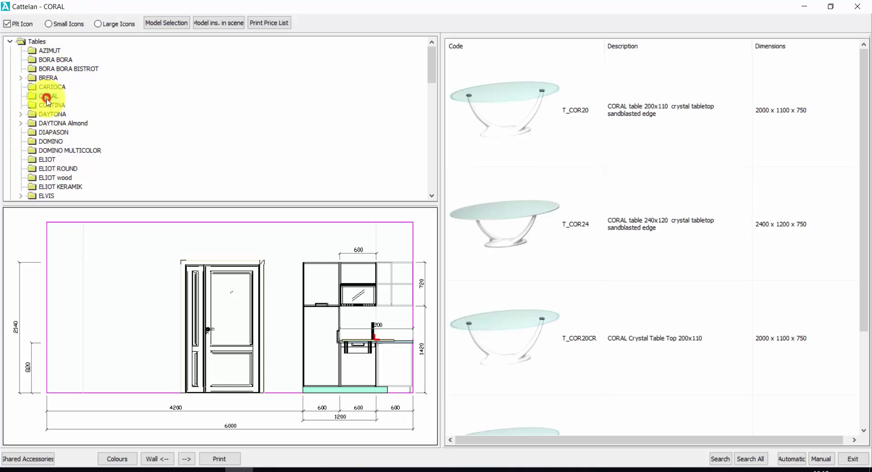
{"action": "left_click", "coordinate": [50, 133]}
{"action": "left_click", "coordinate": [50, 141]}
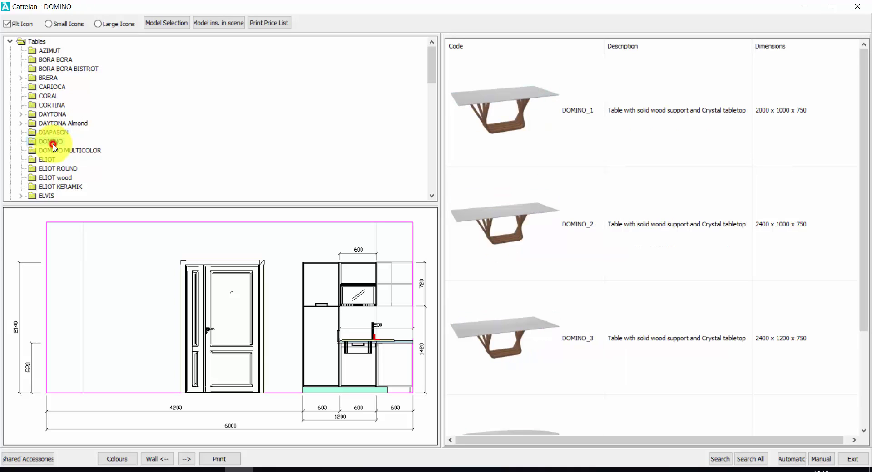
- Manually insert the DOMINO_1 table at the free end of the base unit run with the Extra-Clear Crystal White Painted finish
{"action": "left_click", "coordinate": [534, 144]}
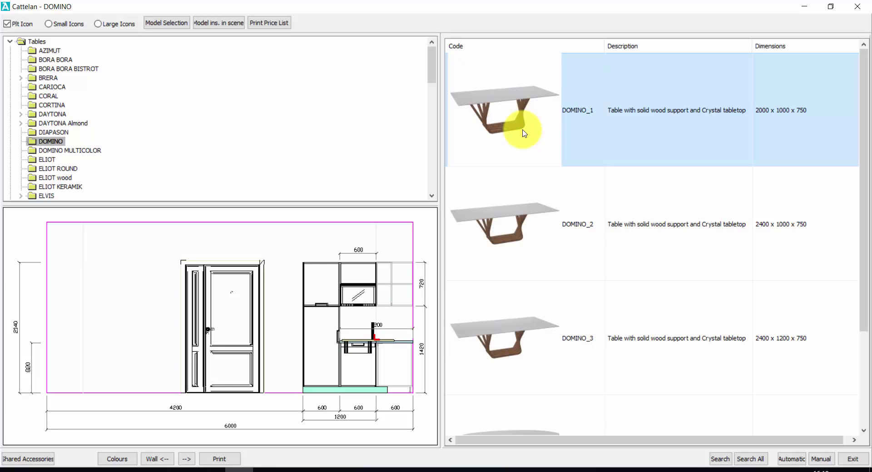
{"action": "left_click", "coordinate": [591, 121]}
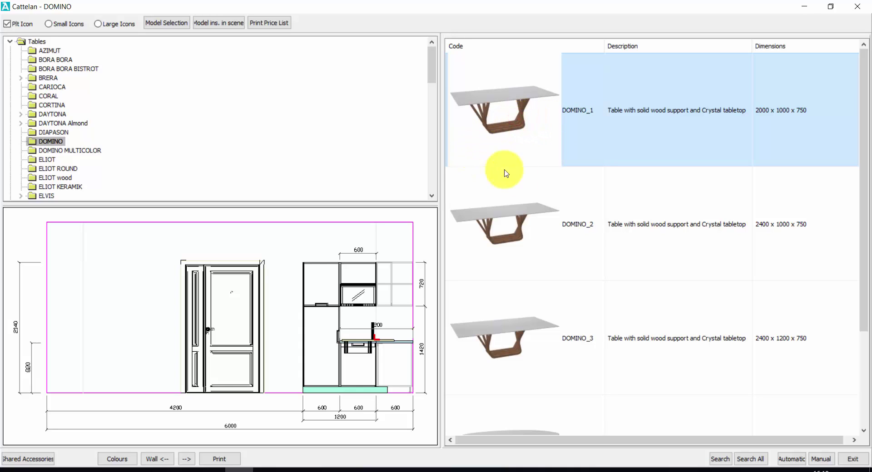
{"action": "left_click", "coordinate": [821, 460]}
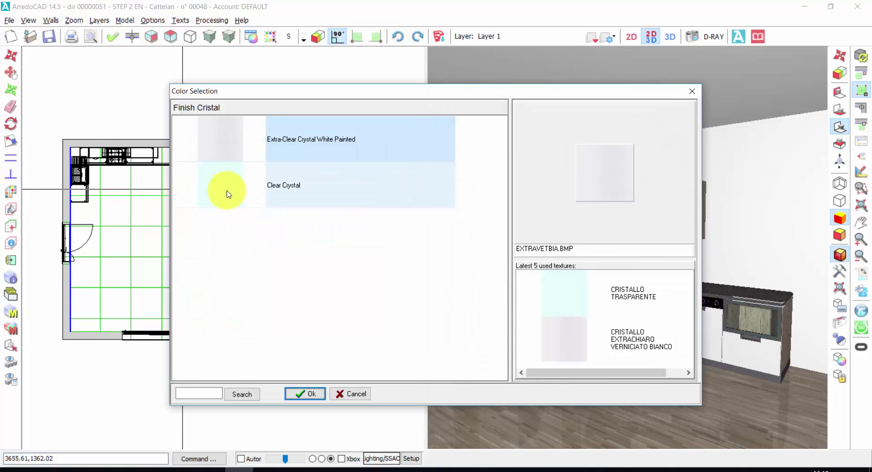
{"action": "left_click", "coordinate": [308, 129]}
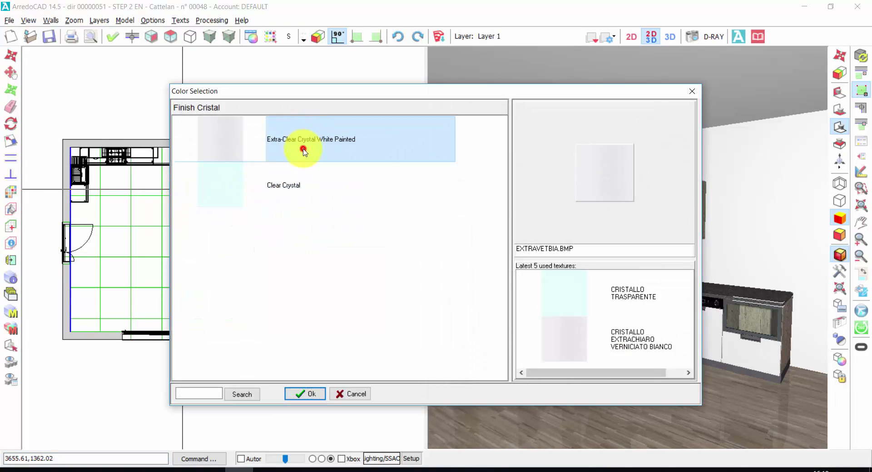
{"action": "left_click", "coordinate": [303, 394]}
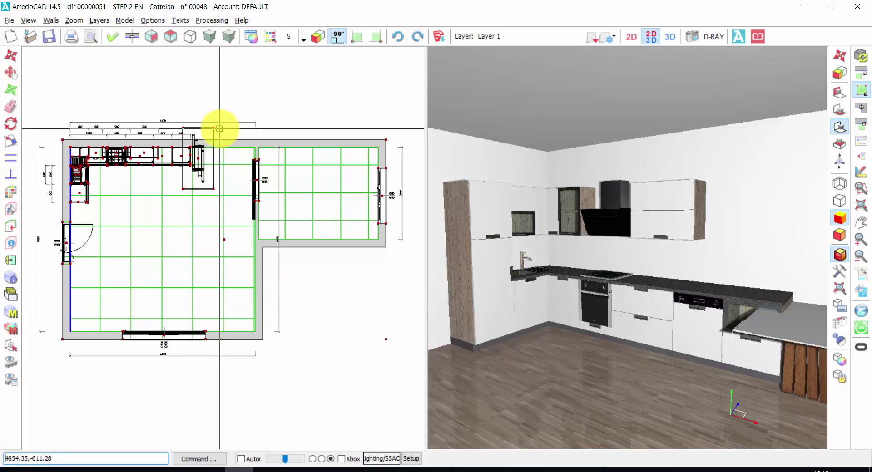
{"action": "left_click", "coordinate": [230, 231]}
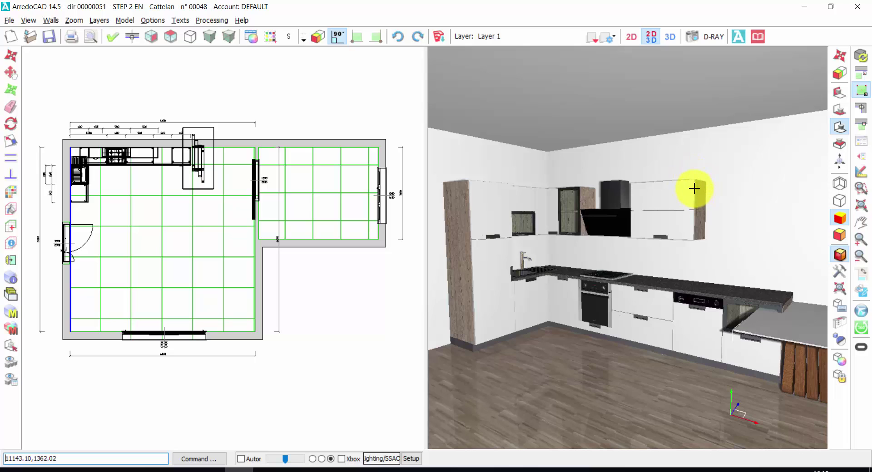
- Show the current model's catalogue beside the scene, look through the Seat chairs and open the BRIGITTA model
{"action": "left_click", "coordinate": [862, 158]}
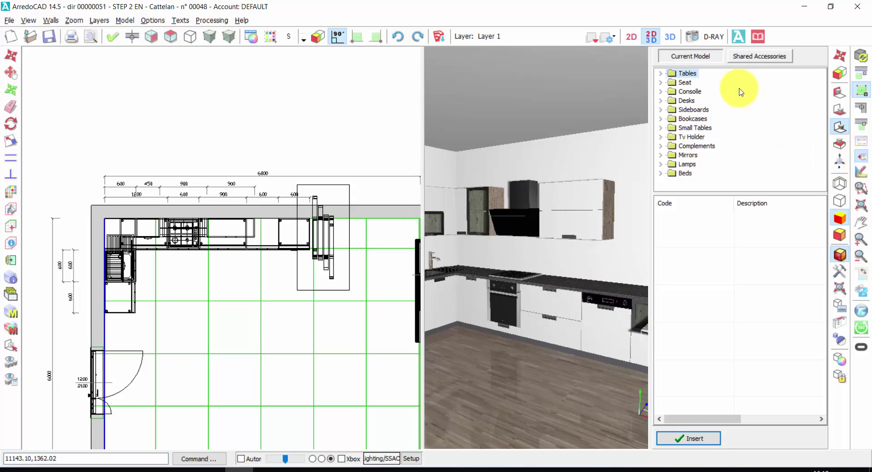
{"action": "left_click", "coordinate": [661, 83]}
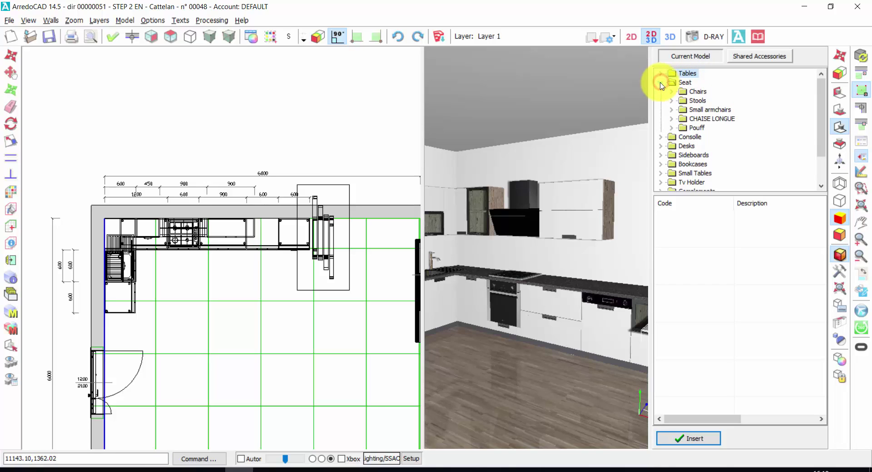
{"action": "left_click", "coordinate": [672, 91]}
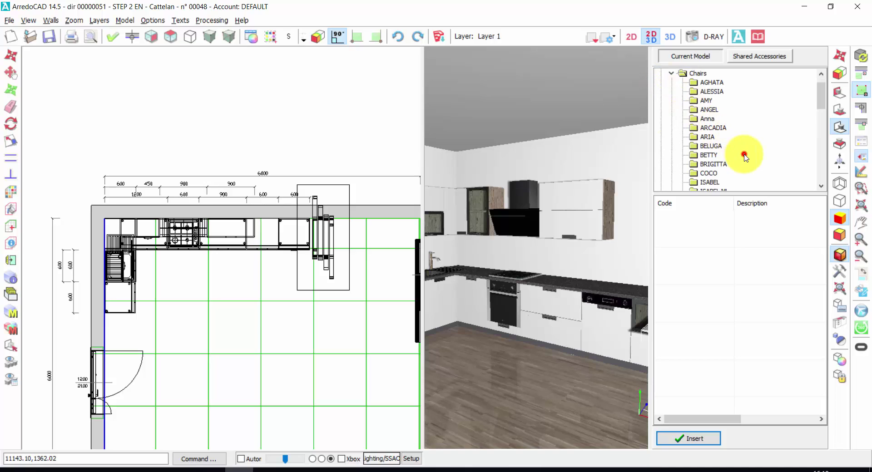
{"action": "scroll", "coordinate": [745, 160], "scroll_direction": "down", "scroll_amount": 2}
{"action": "left_click", "coordinate": [707, 155]}
{"action": "left_click", "coordinate": [709, 137]}
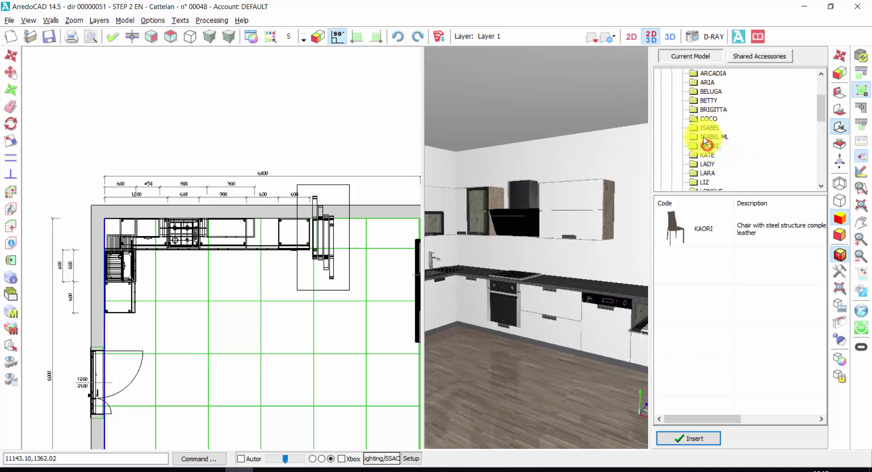
{"action": "left_click", "coordinate": [704, 128]}
{"action": "left_click", "coordinate": [711, 109]}
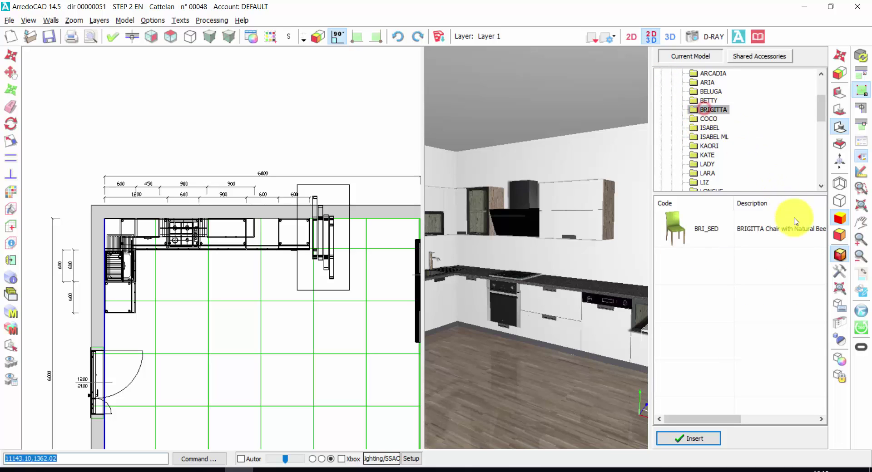
- Insert one BRI_SED chair at the table's room-side end in Wenge stained Beech with Fango leather
{"action": "double_click", "coordinate": [678, 228]}
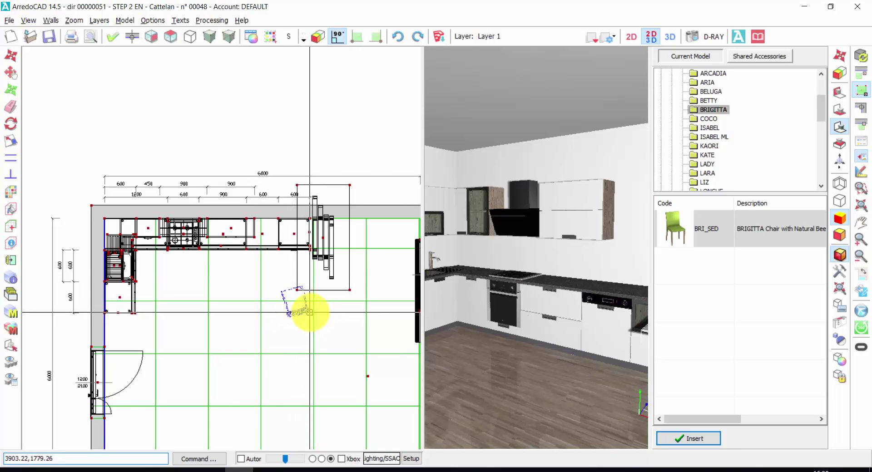
{"action": "left_click", "coordinate": [335, 307]}
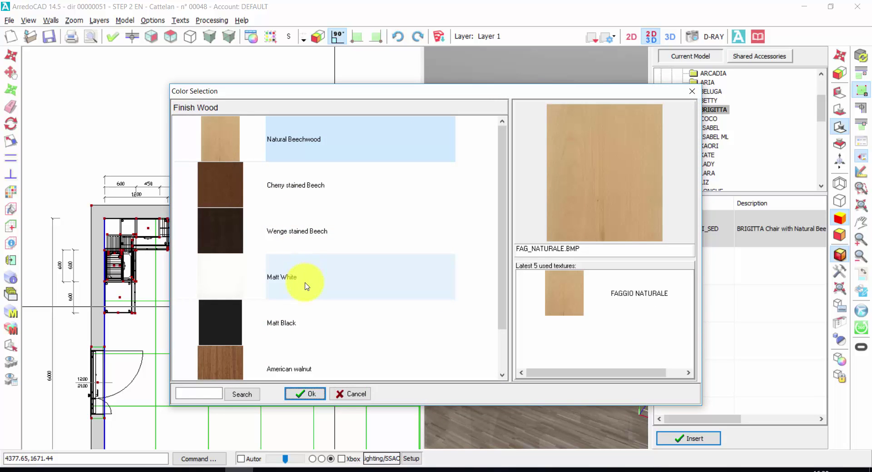
{"action": "double_click", "coordinate": [288, 232]}
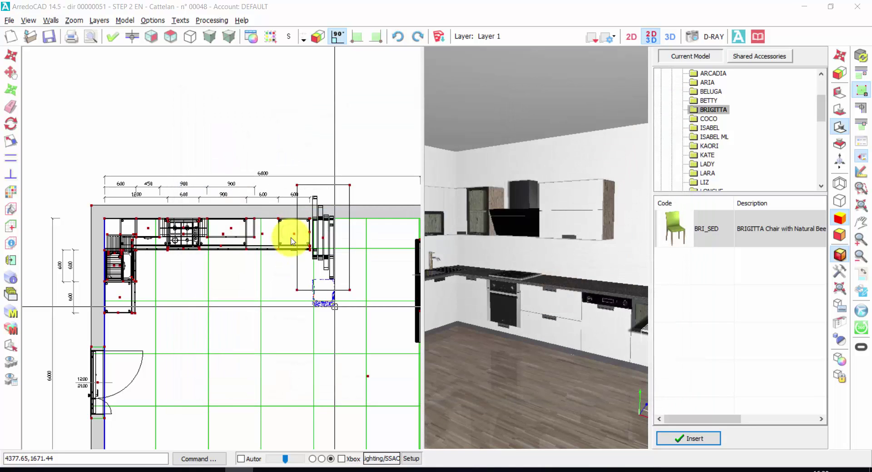
{"action": "double_click", "coordinate": [262, 150]}
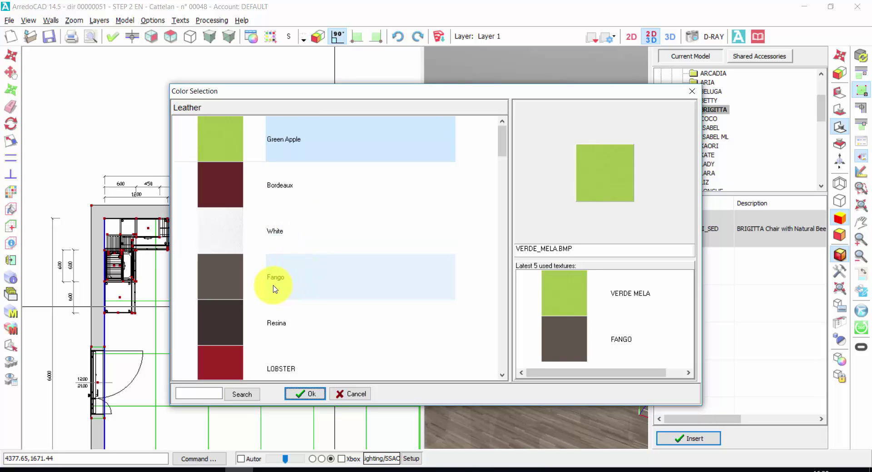
{"action": "double_click", "coordinate": [275, 288]}
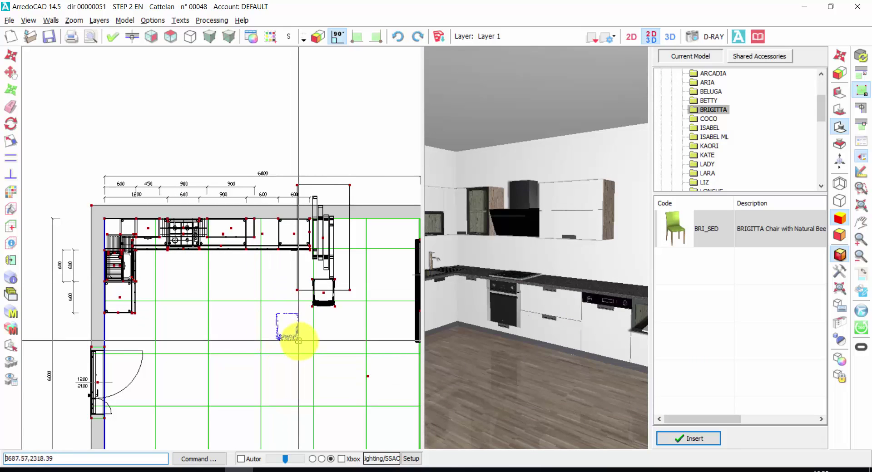
{"action": "key", "text": "Escape"}
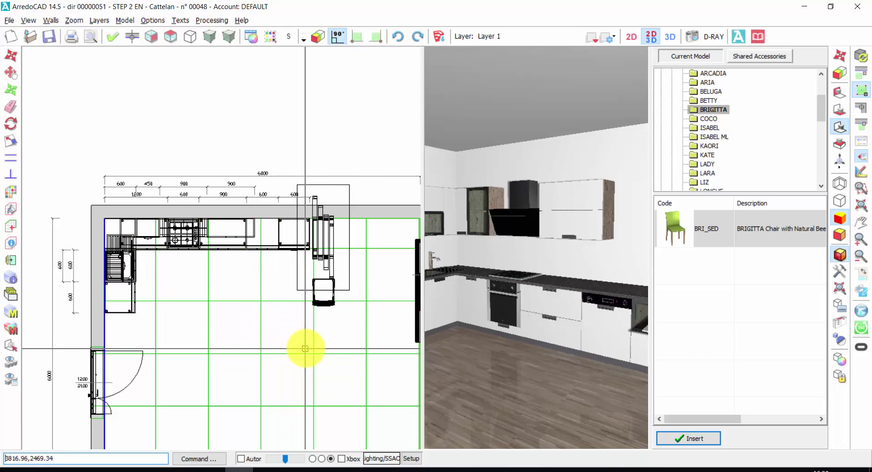